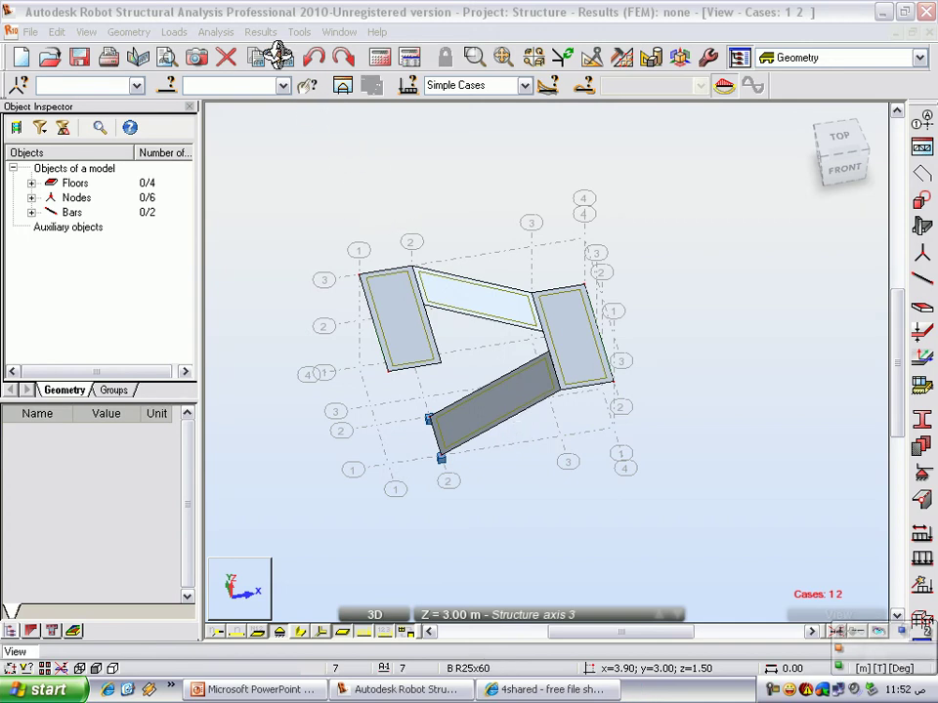
# - Switch to the PowerPoint presentation ropot2, showing the 3-loading slide with the W1 and W2 loads
pyautogui.click(298, 688)
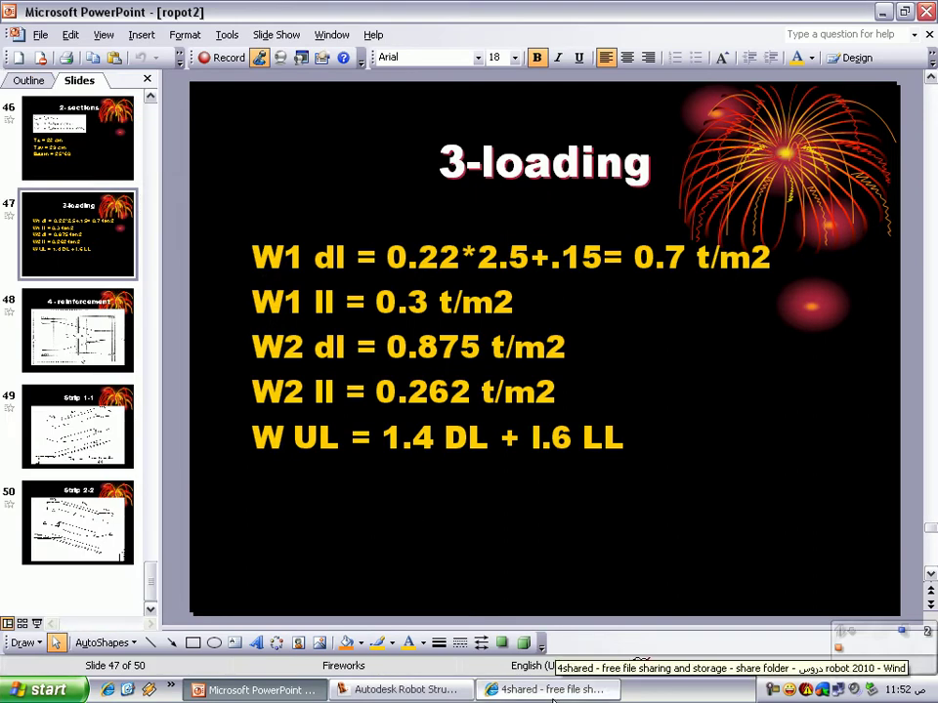
# - Review the 3-loading, Strip 1-1, Strip 2-2 and 4-reinforcement slides, then return to the Robot model
pyautogui.click(102, 493)
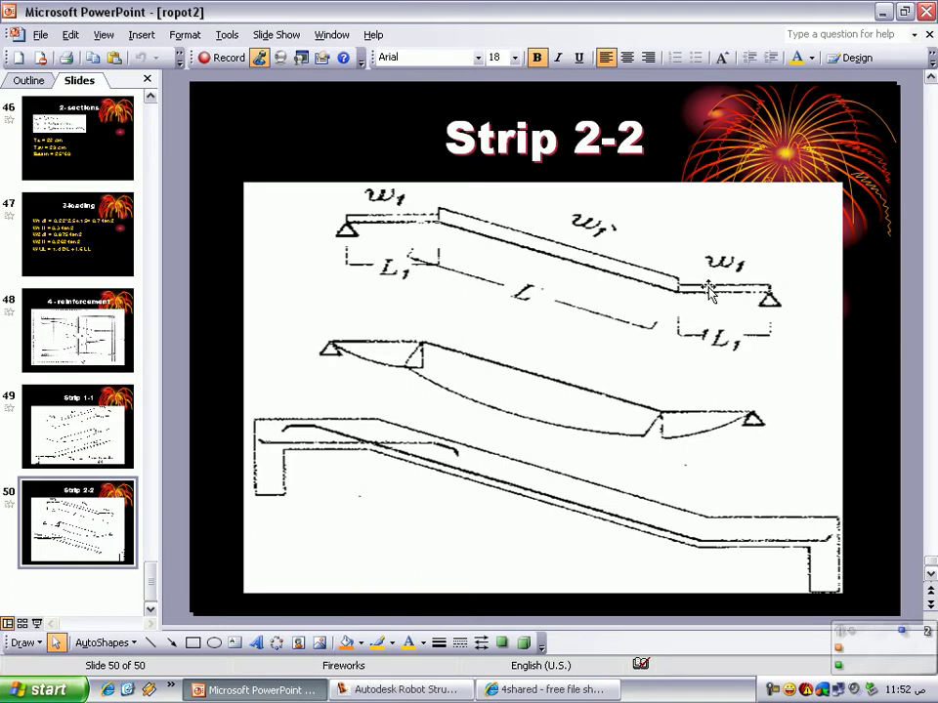
pyautogui.click(88, 341)
pyautogui.click(71, 263)
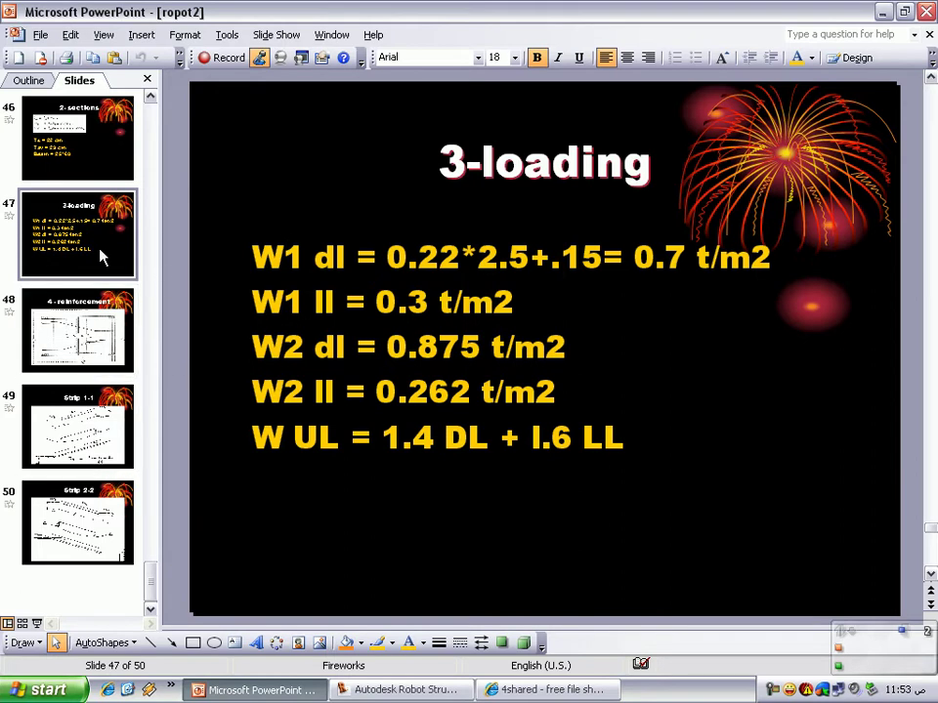
pyautogui.click(83, 401)
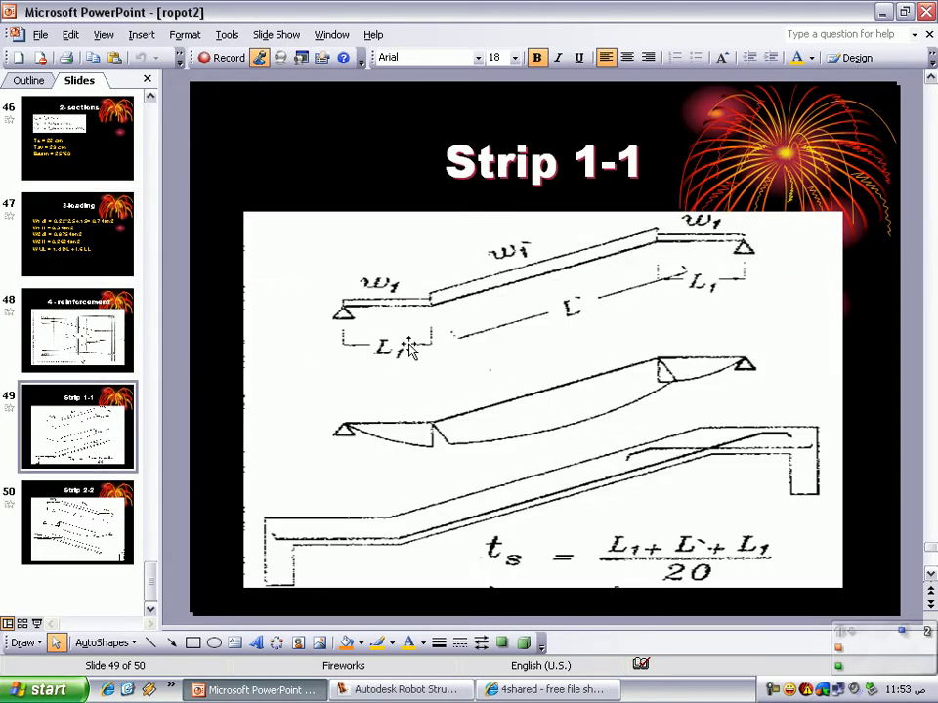
pyautogui.click(93, 261)
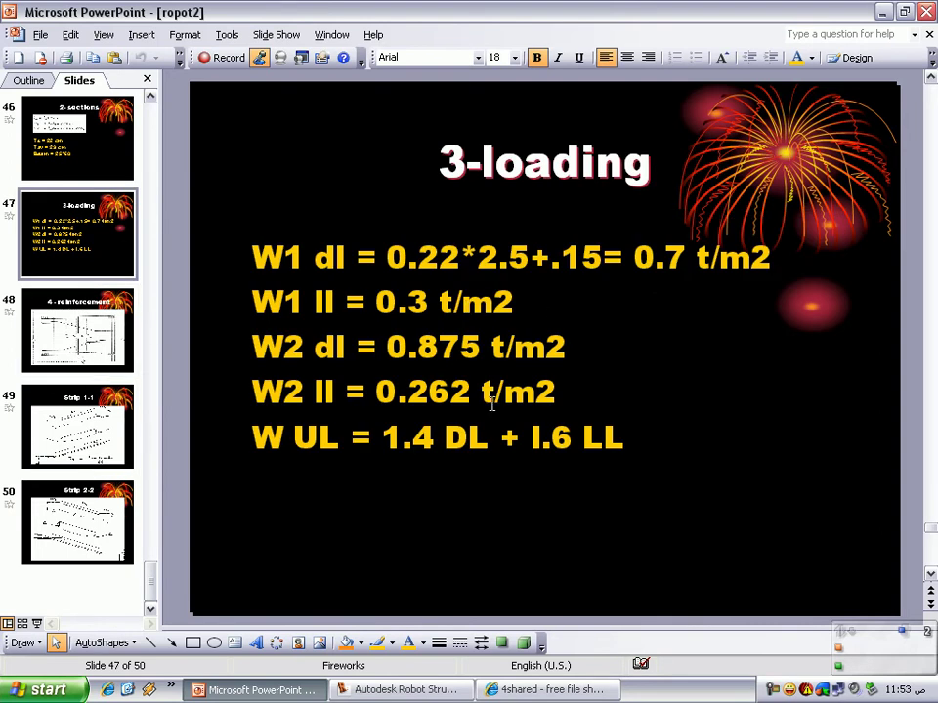
pyautogui.click(127, 457)
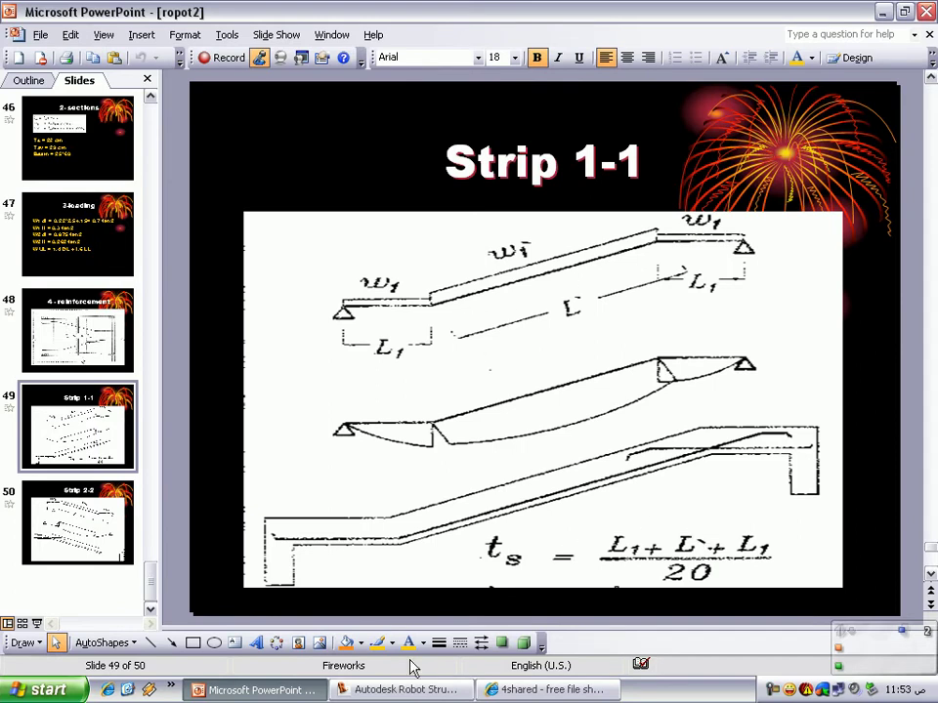
pyautogui.click(389, 690)
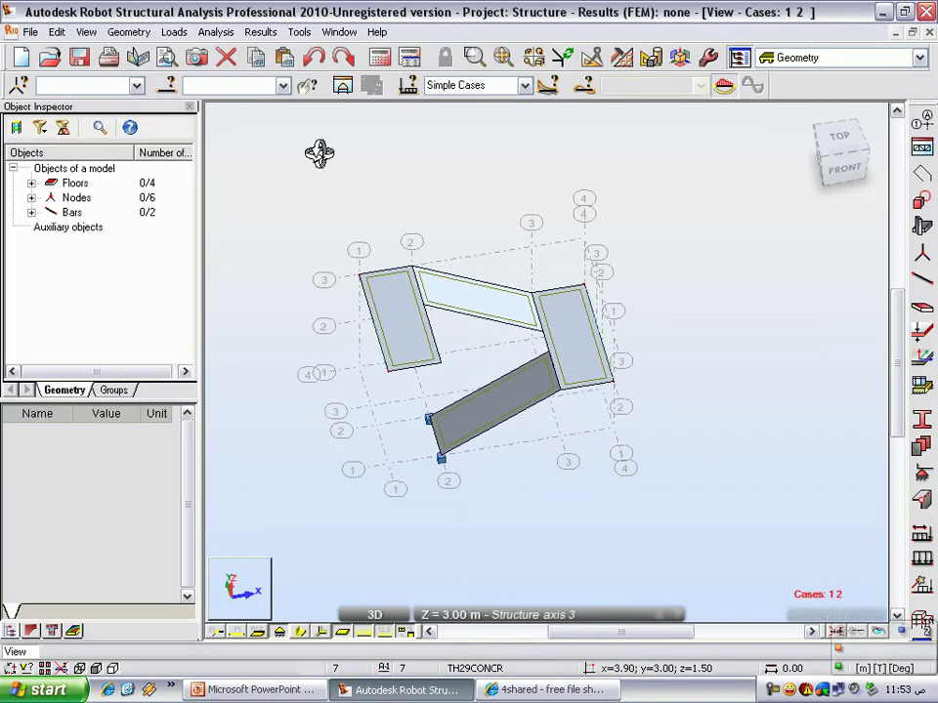
pyautogui.click(174, 31)
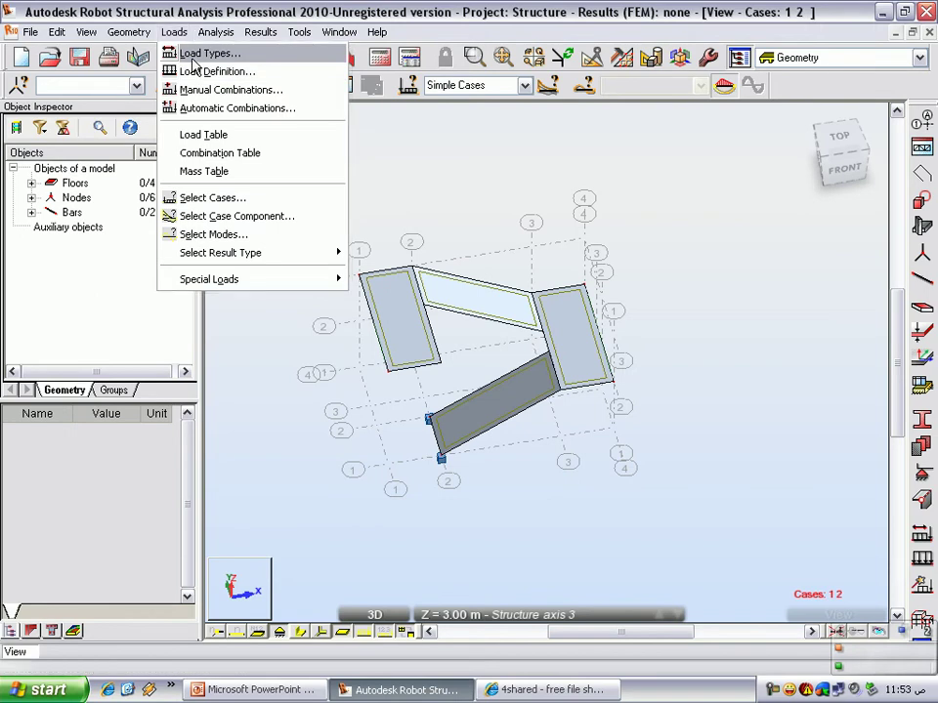
pyautogui.click(196, 53)
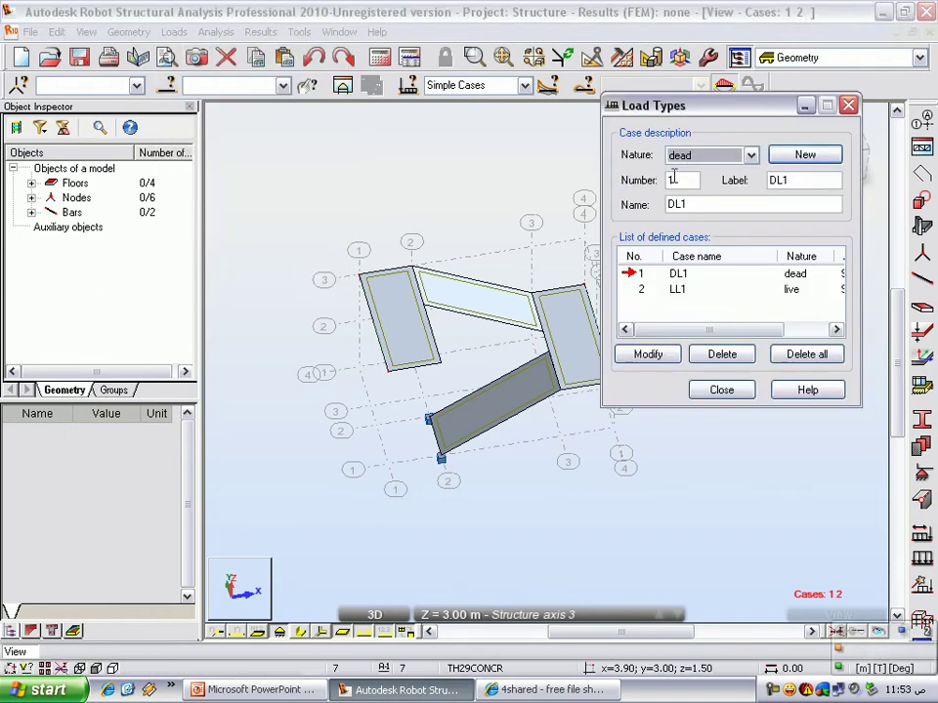
pyautogui.click(752, 156)
pyautogui.click(728, 172)
pyautogui.click(720, 390)
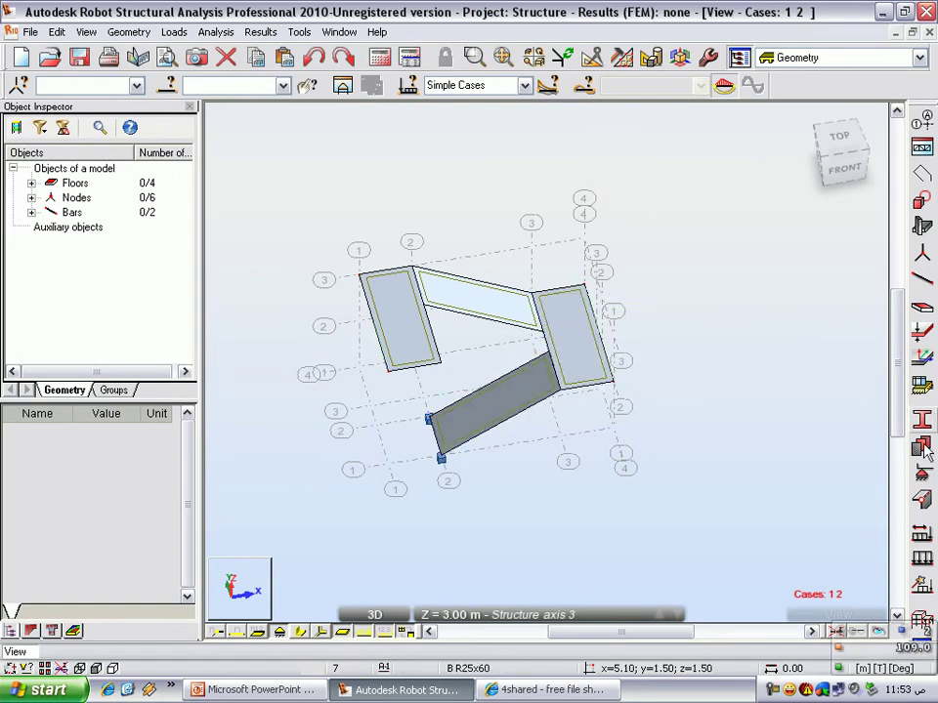
# - Define a uniform planar surface load with Z = -0.7 T/m2 in case DL1
pyautogui.click(923, 565)
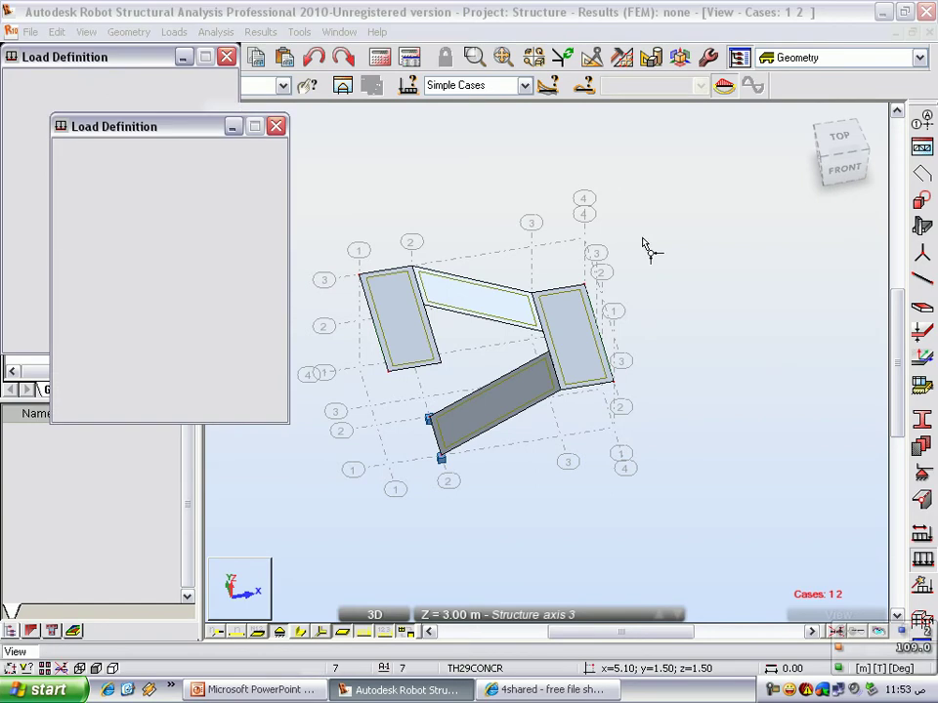
pyautogui.click(728, 211)
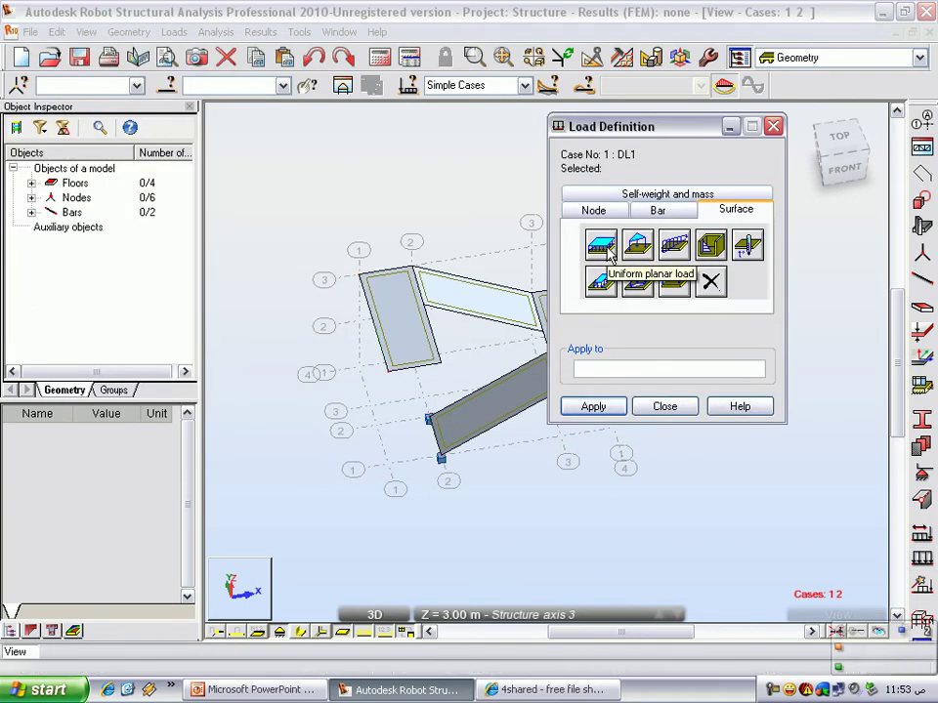
pyautogui.click(604, 246)
pyautogui.doubleClick(676, 359)
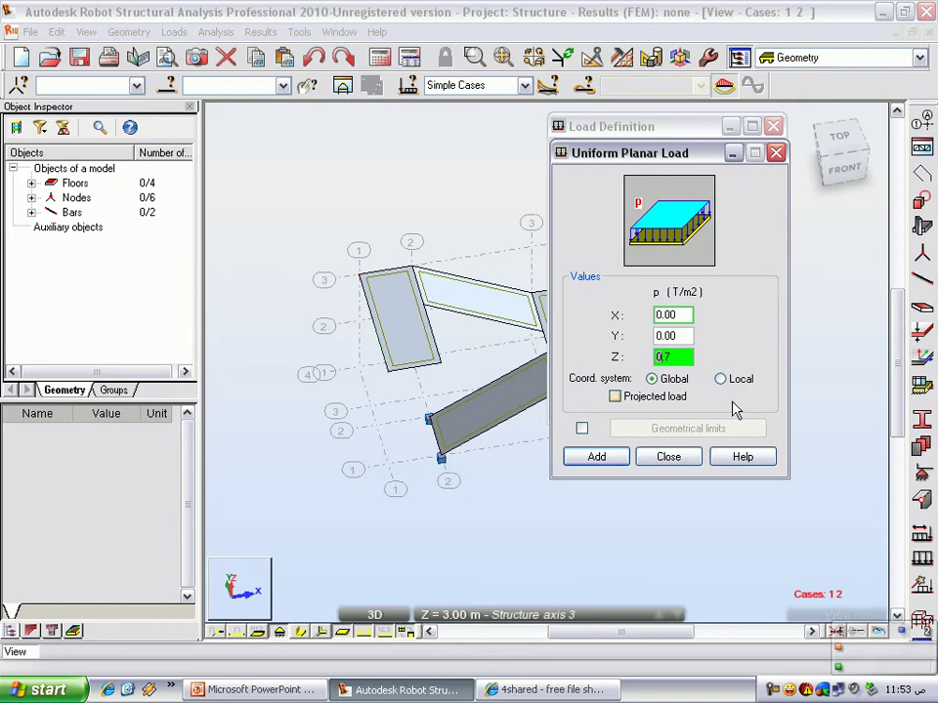
pyautogui.write('-17')
pyautogui.write('.7')
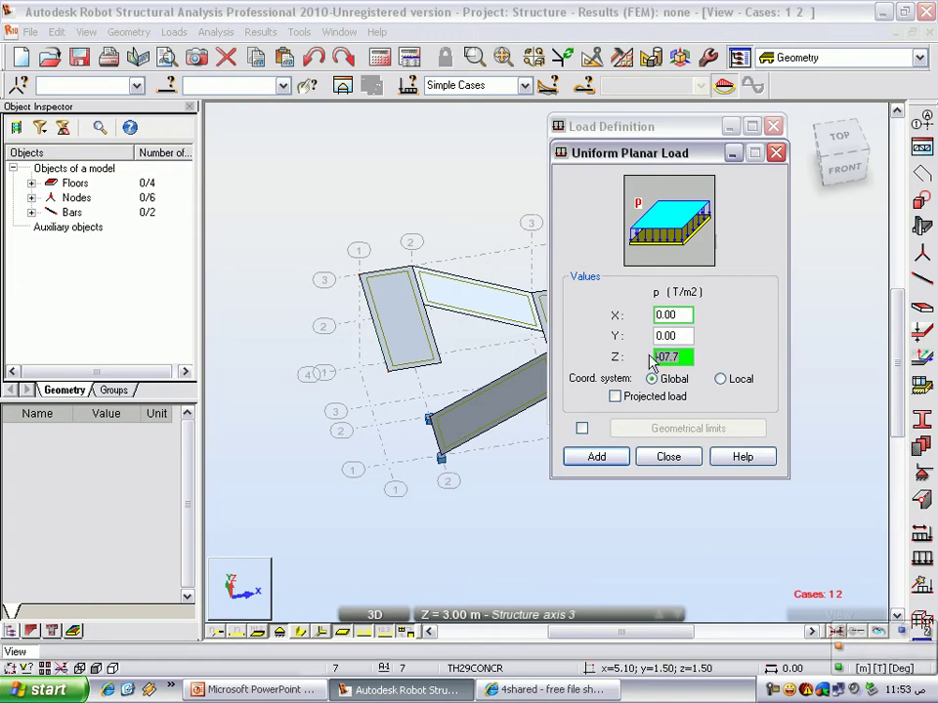
pyautogui.write('-7')
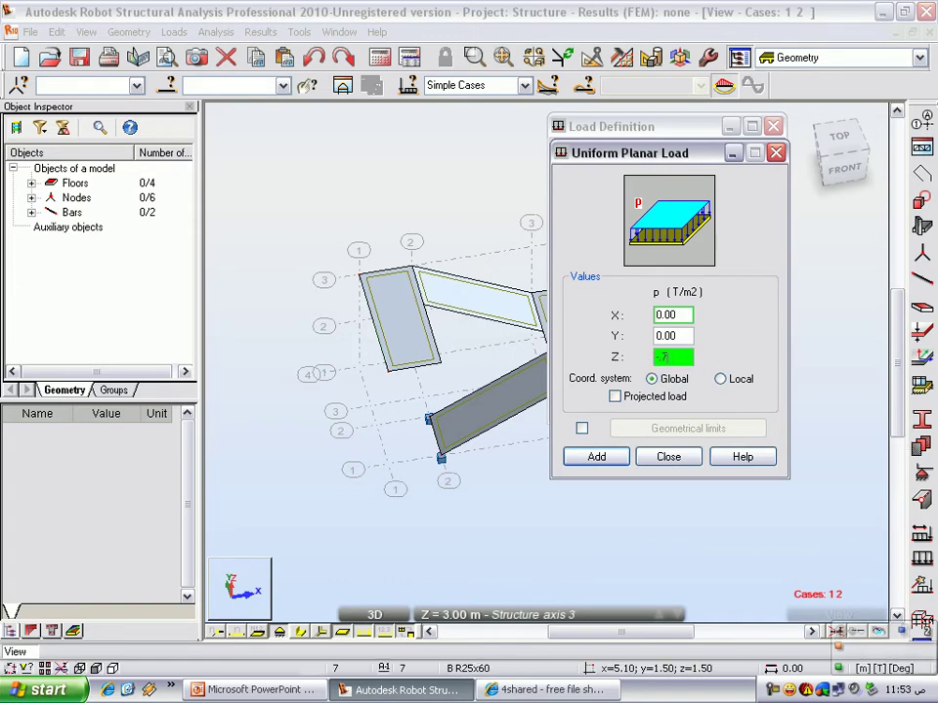
pyautogui.click(611, 457)
# - Apply the -0.7 T/m2 load to the left and right landing slabs
pyautogui.click(418, 332)
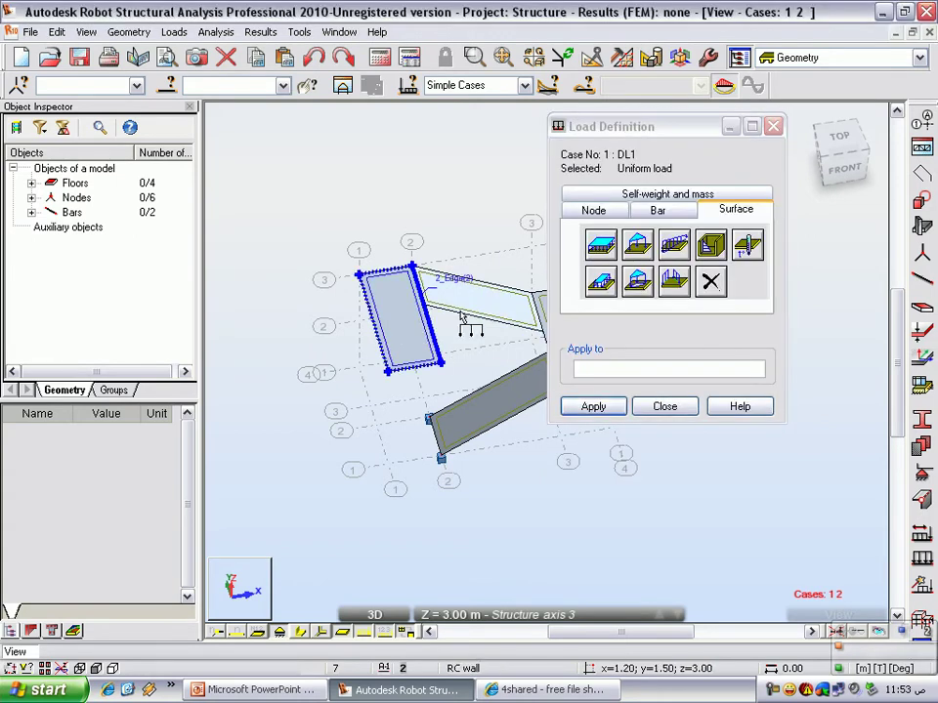
pyautogui.moveTo(660, 143); pyautogui.dragTo(724, 408)
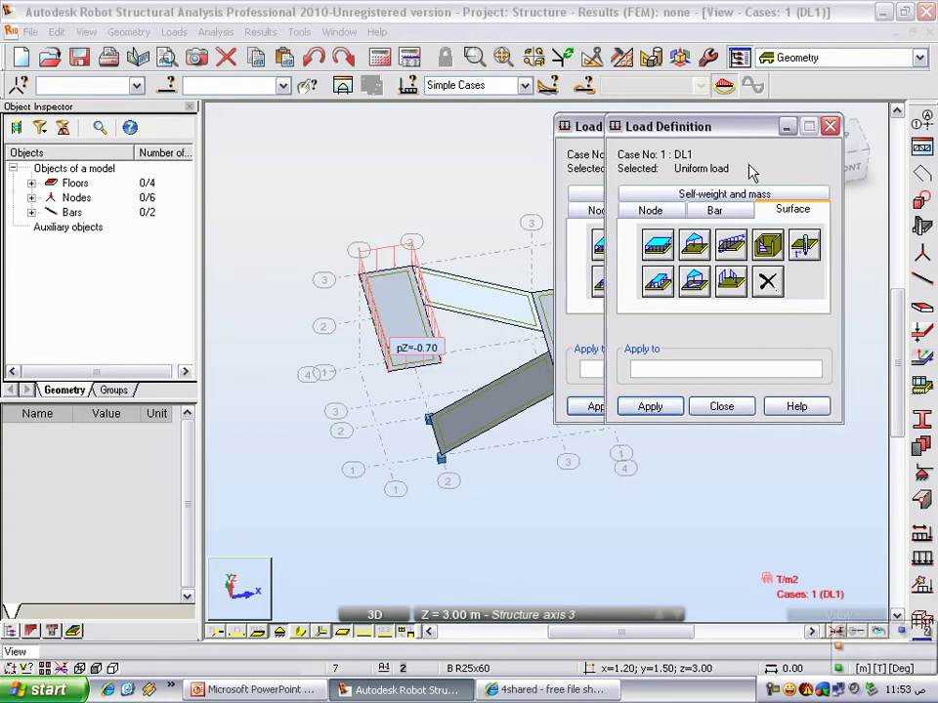
pyautogui.click(589, 337)
pyautogui.moveTo(684, 391); pyautogui.dragTo(699, 188)
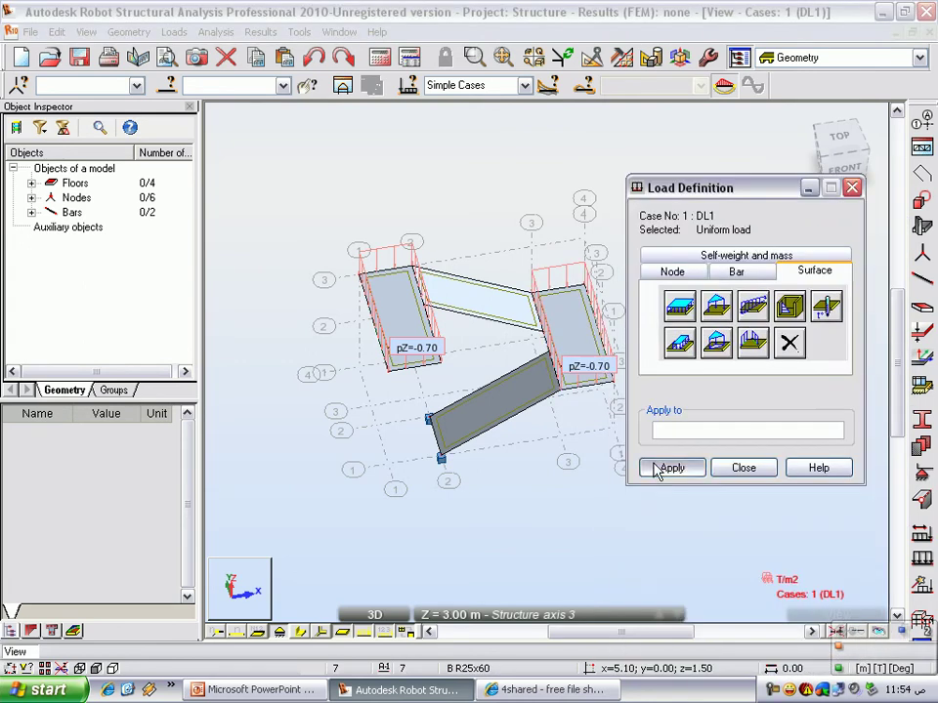
# - Start a new uniform planar surface load and begin entering Z = -0.875 T/m2
pyautogui.click(742, 469)
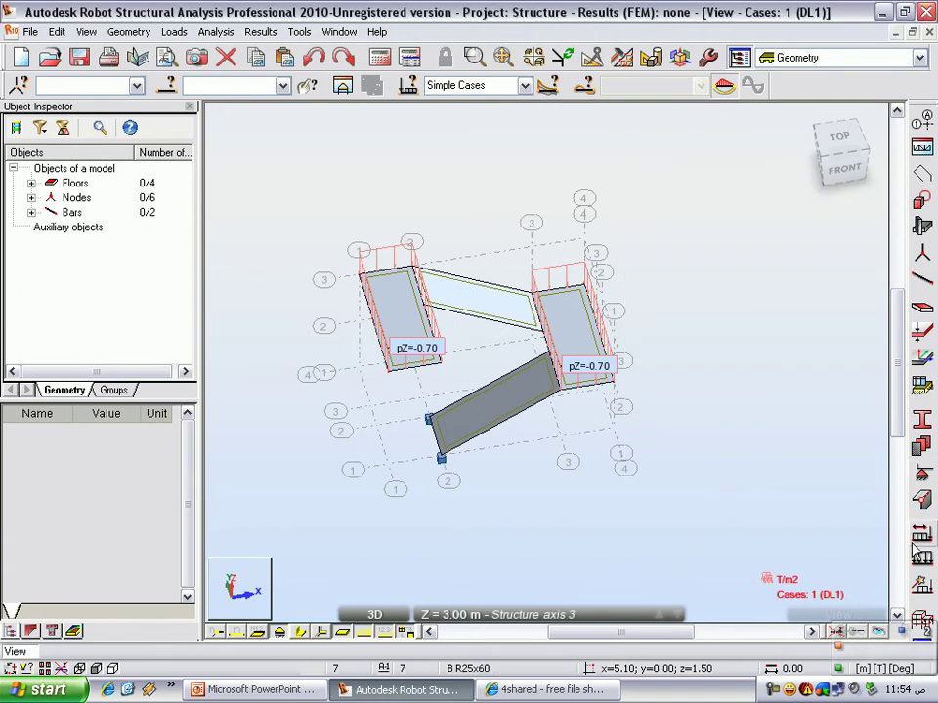
pyautogui.click(921, 584)
pyautogui.moveTo(765, 192); pyautogui.dragTo(724, 180)
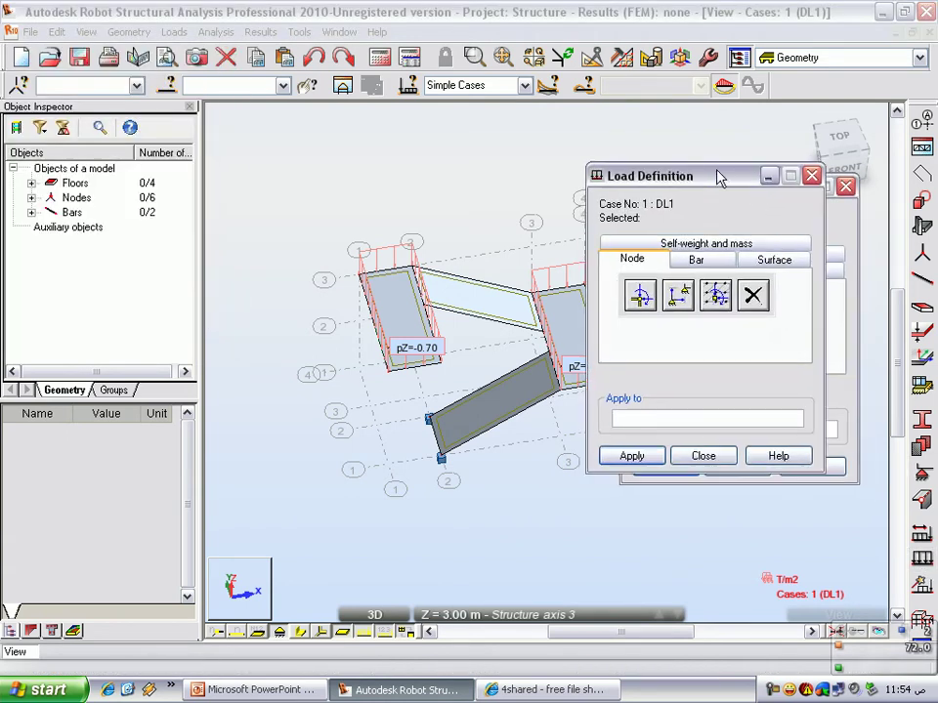
pyautogui.click(744, 262)
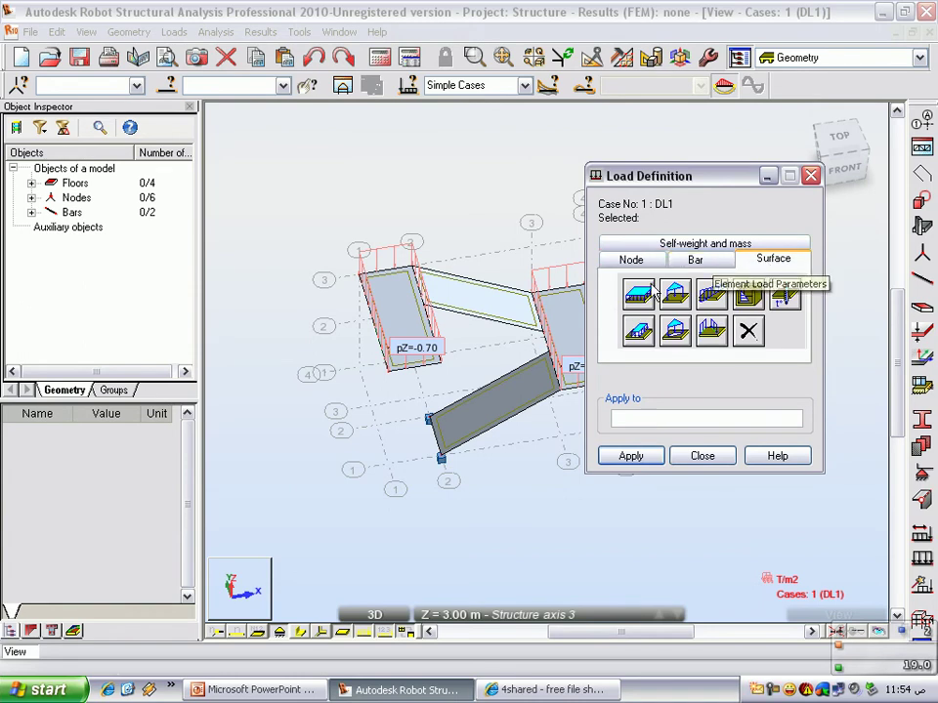
pyautogui.click(643, 295)
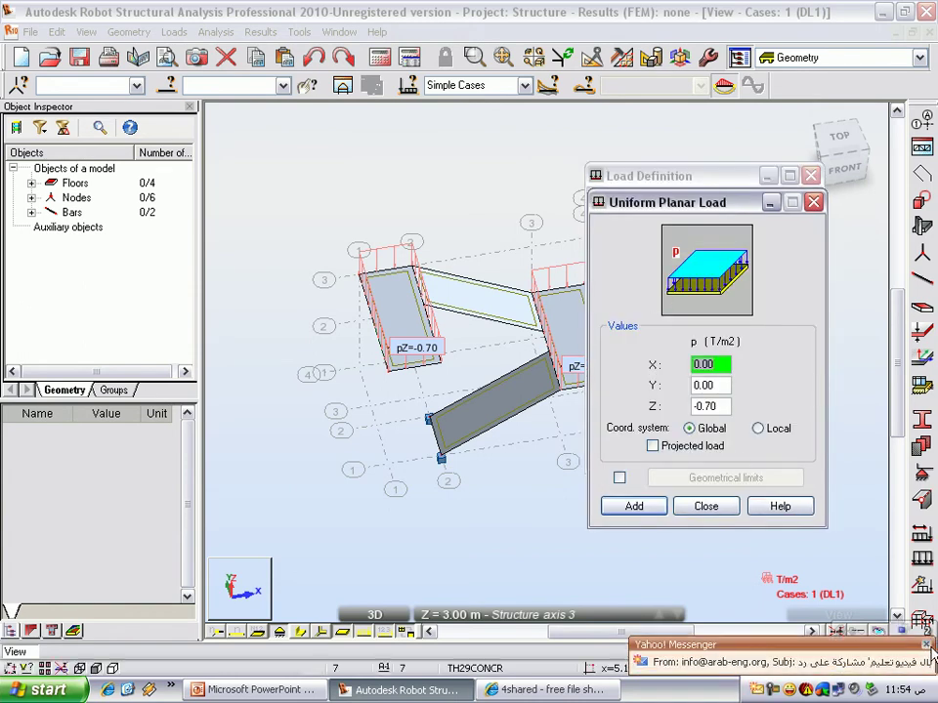
pyautogui.click(705, 405)
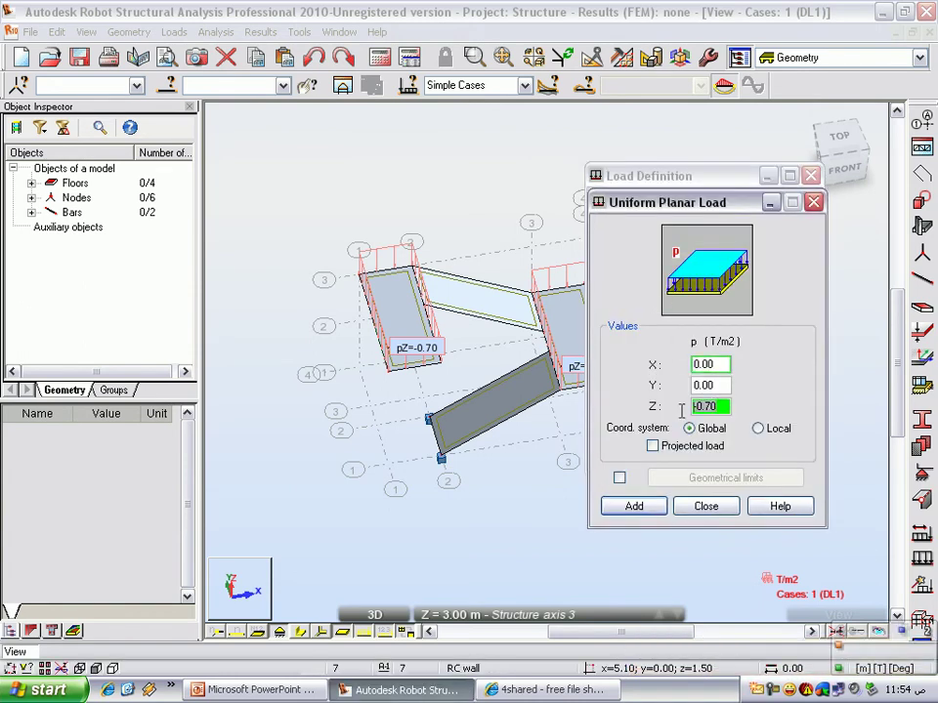
pyautogui.write('-')
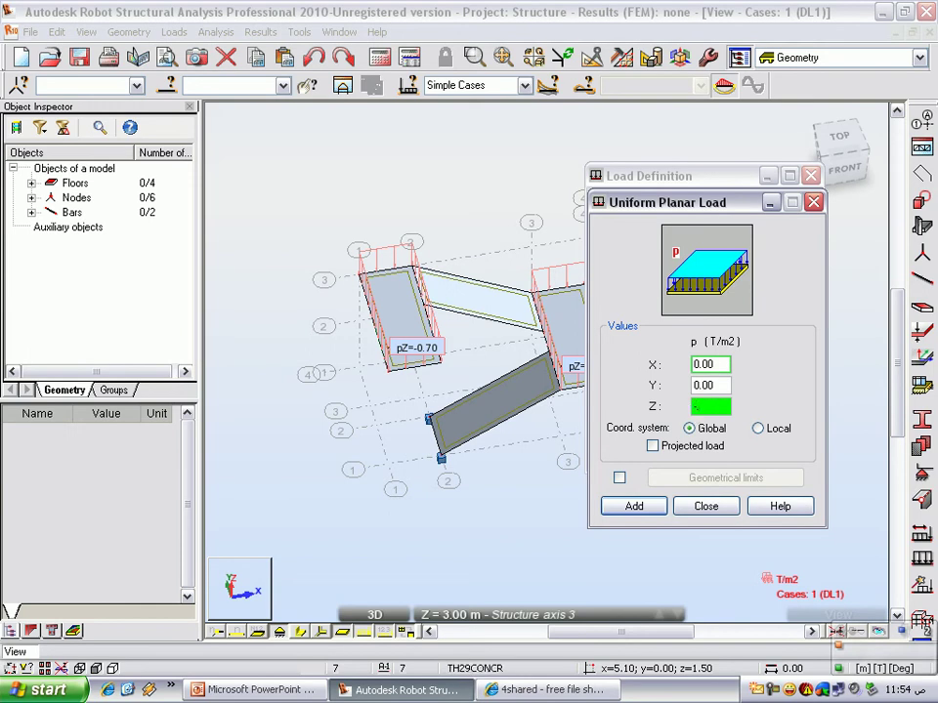
# - Check the W2 dead load on the 3-loading slide, dismiss the upload dialog, and return to Robot
pyautogui.click(269, 688)
pyautogui.click(55, 227)
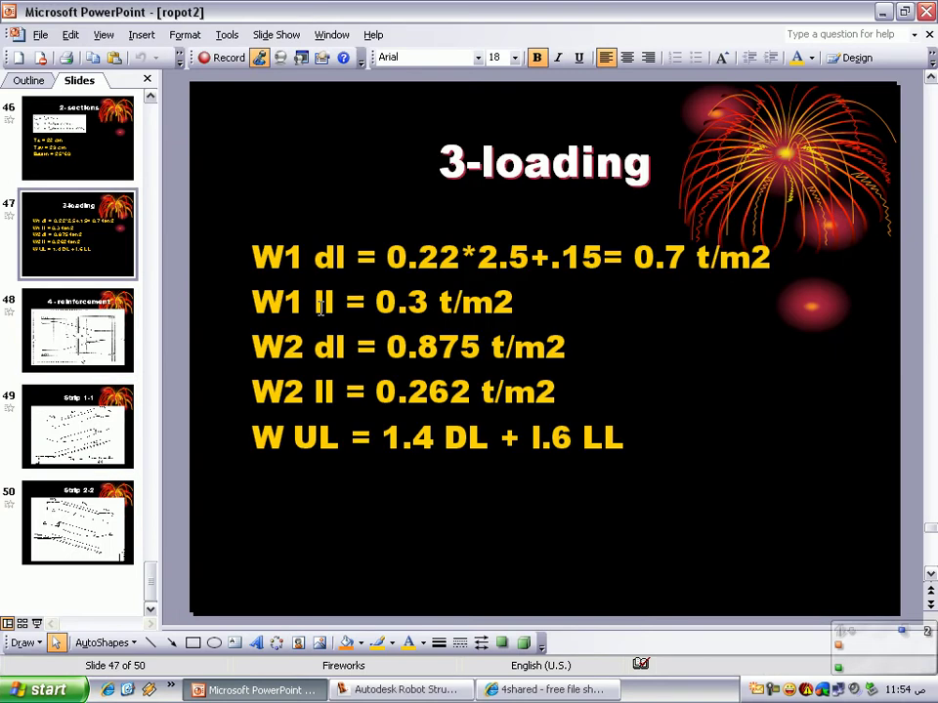
pyautogui.click(547, 689)
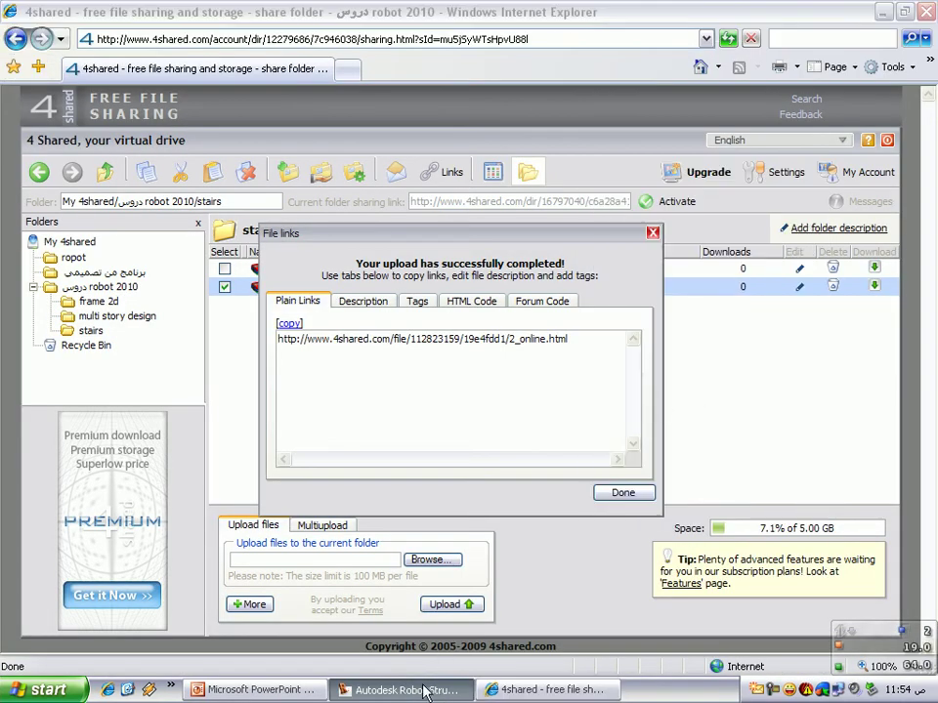
pyautogui.click(623, 492)
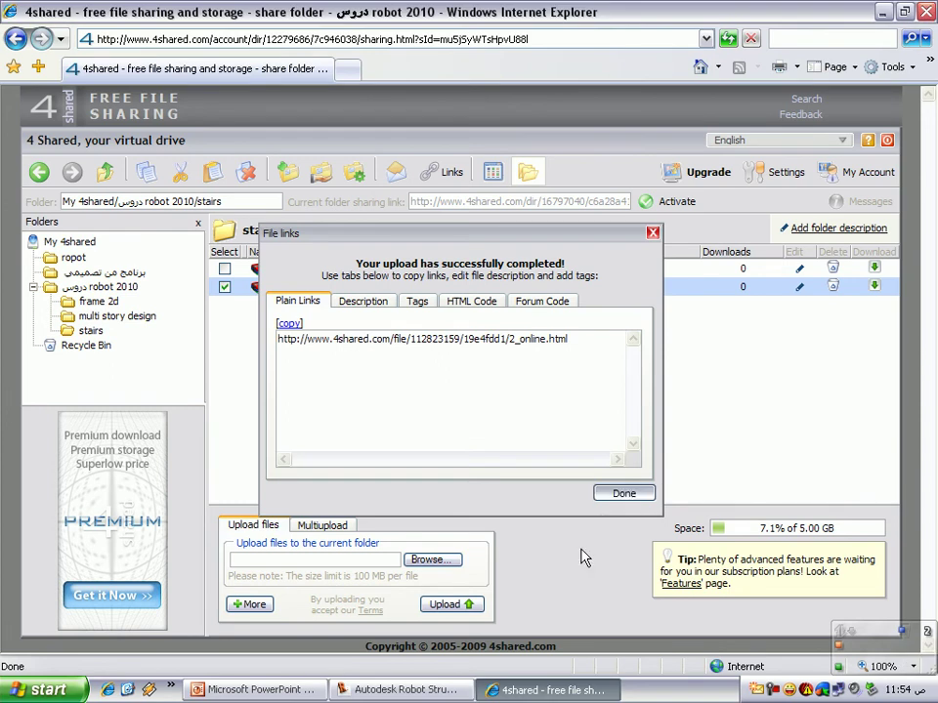
pyautogui.click(396, 690)
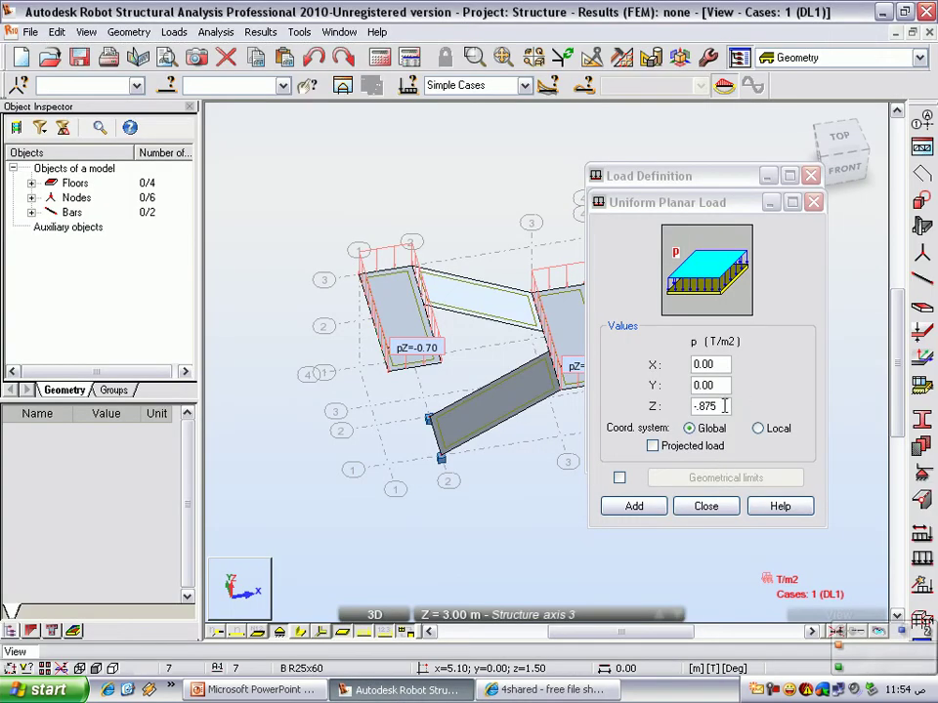
# - Apply the pZ = -0.875 T/m2 load to the middle and lower inclined flight slabs
pyautogui.click(634, 506)
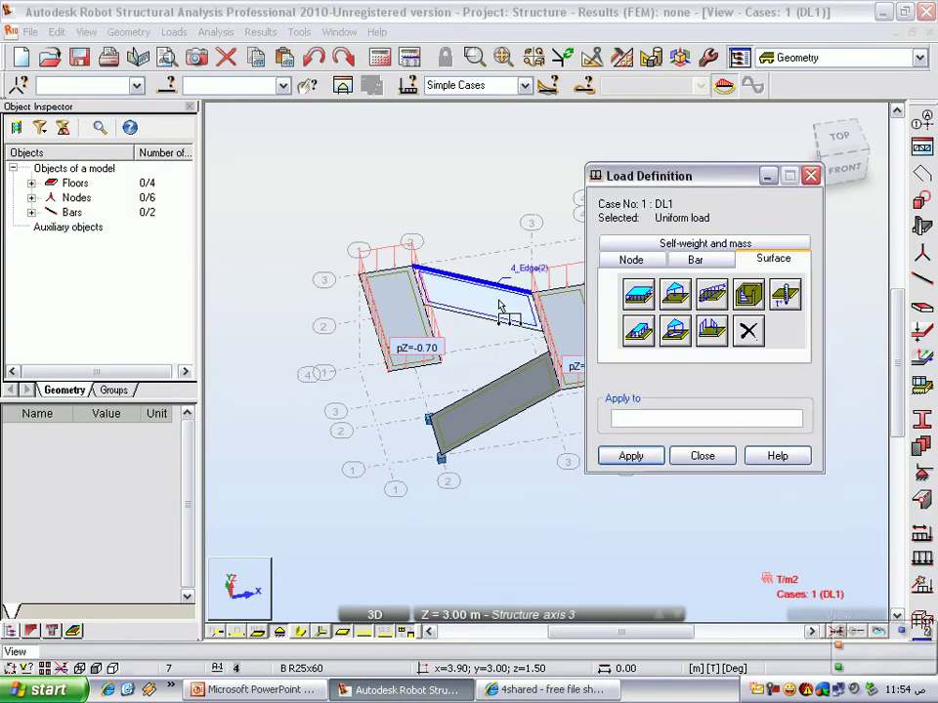
pyautogui.click(500, 305)
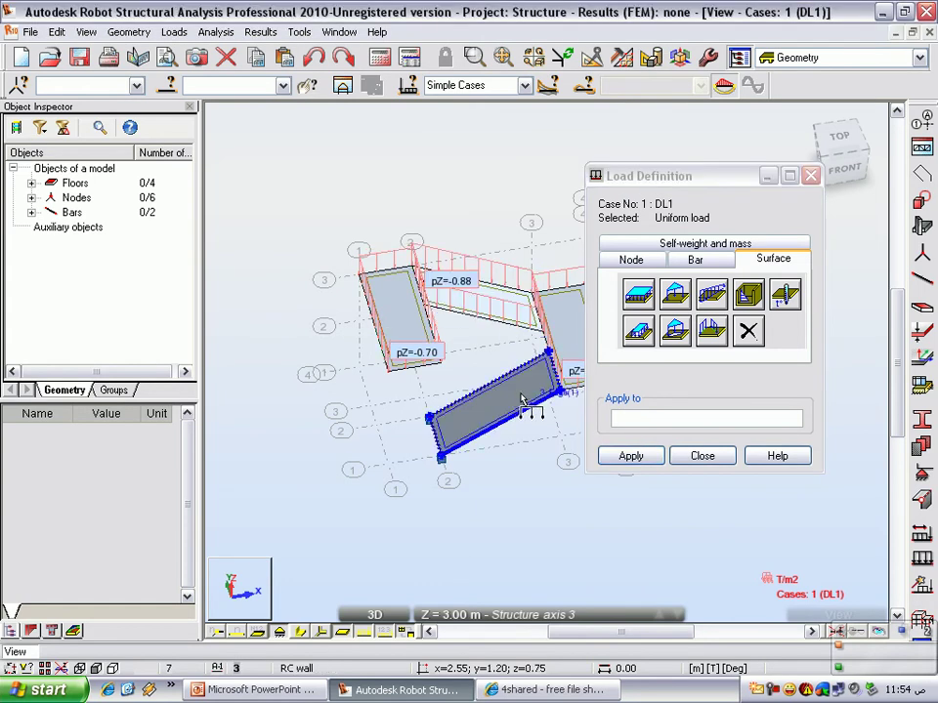
pyautogui.click(518, 394)
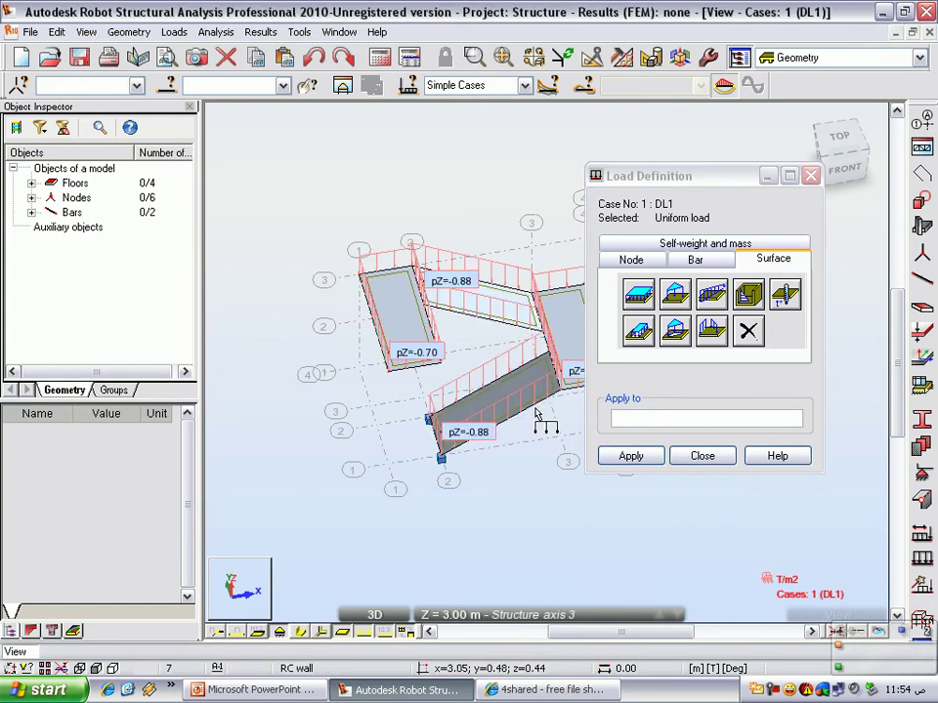
pyautogui.click(634, 458)
pyautogui.click(720, 461)
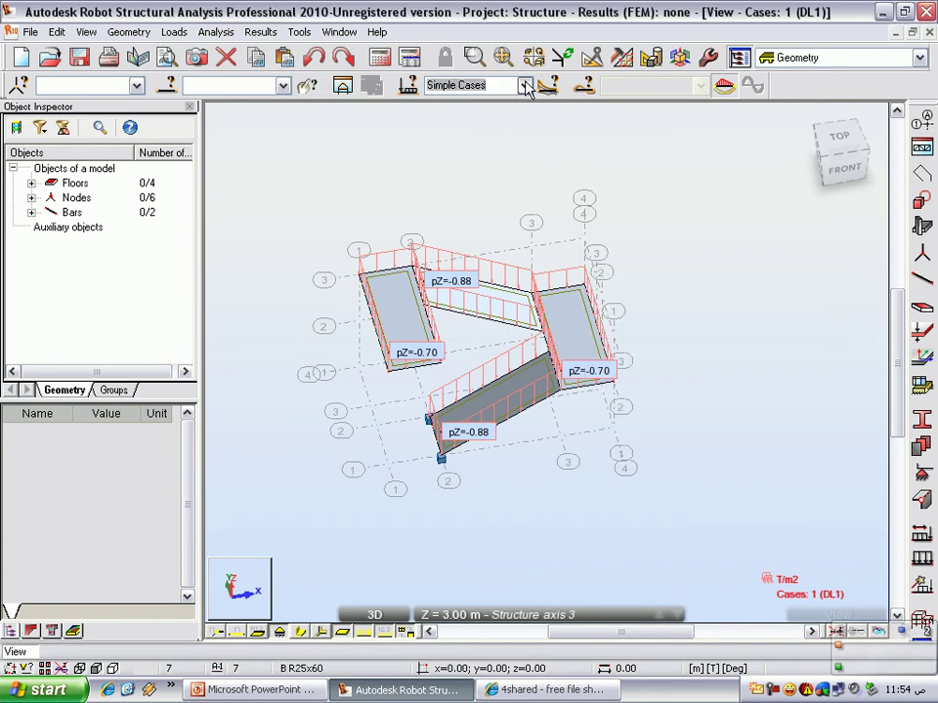
pyautogui.click(520, 85)
# - Switch to live case LL1 and add a uniform planar load of Z = -0.3 T/m2
pyautogui.click(502, 116)
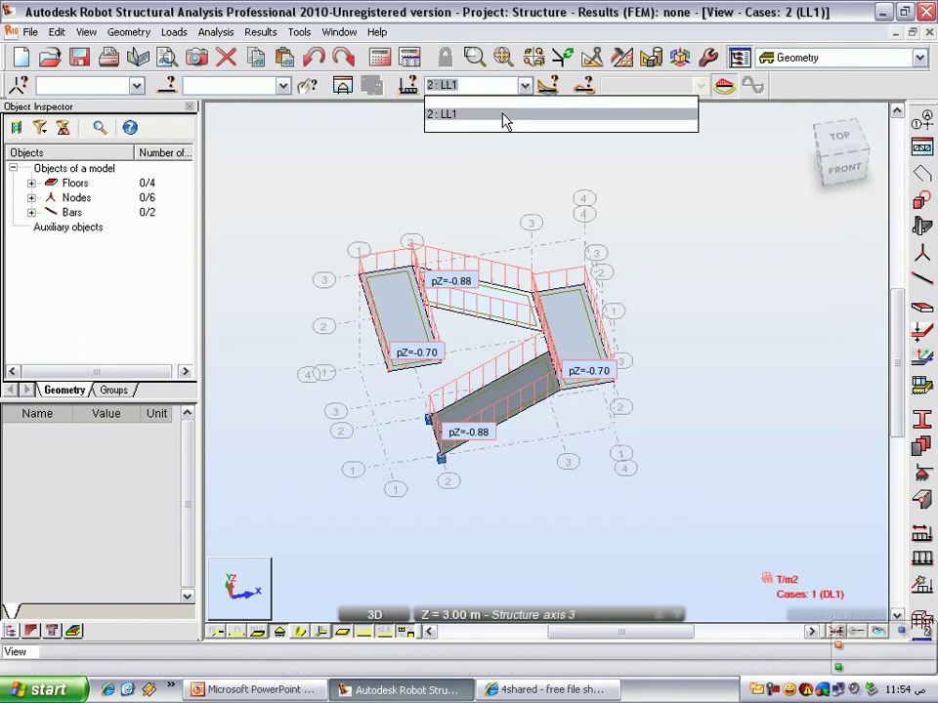
pyautogui.click(525, 85)
pyautogui.click(515, 100)
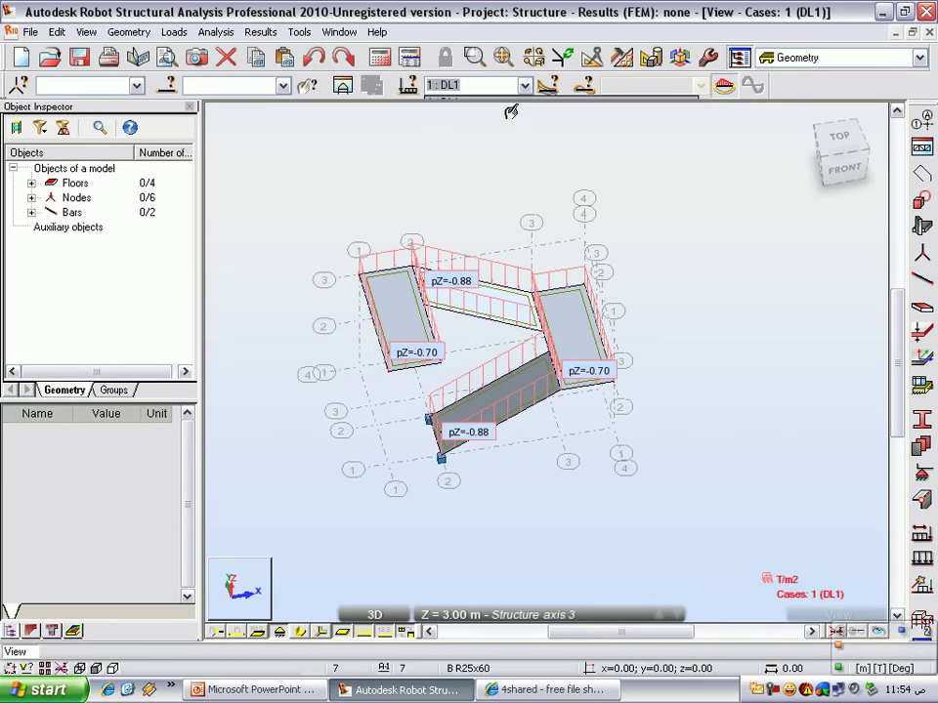
pyautogui.click(524, 85)
pyautogui.click(500, 112)
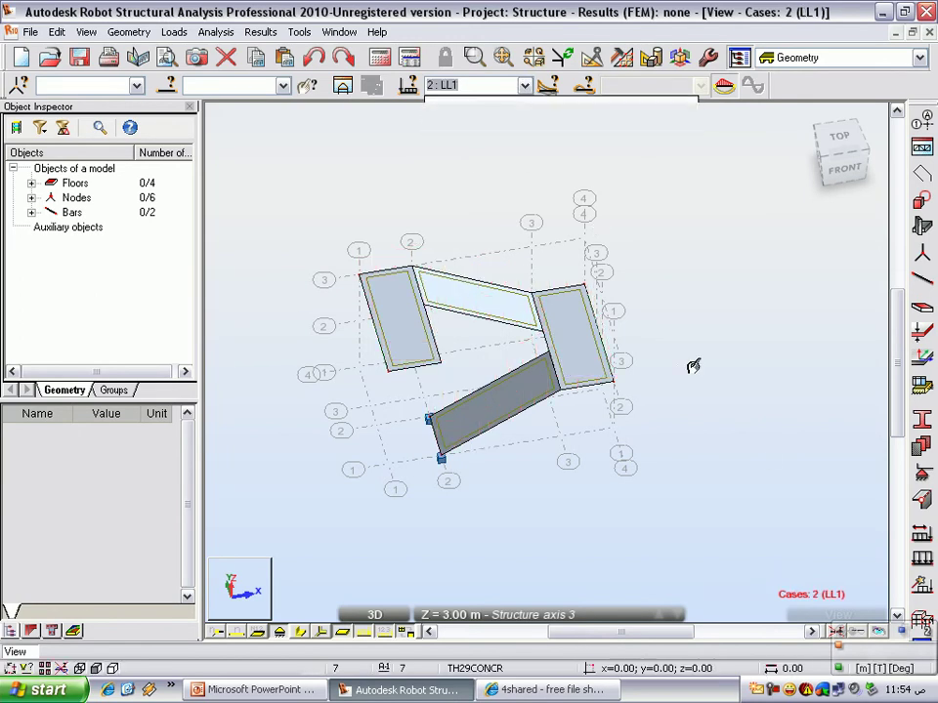
pyautogui.click(921, 558)
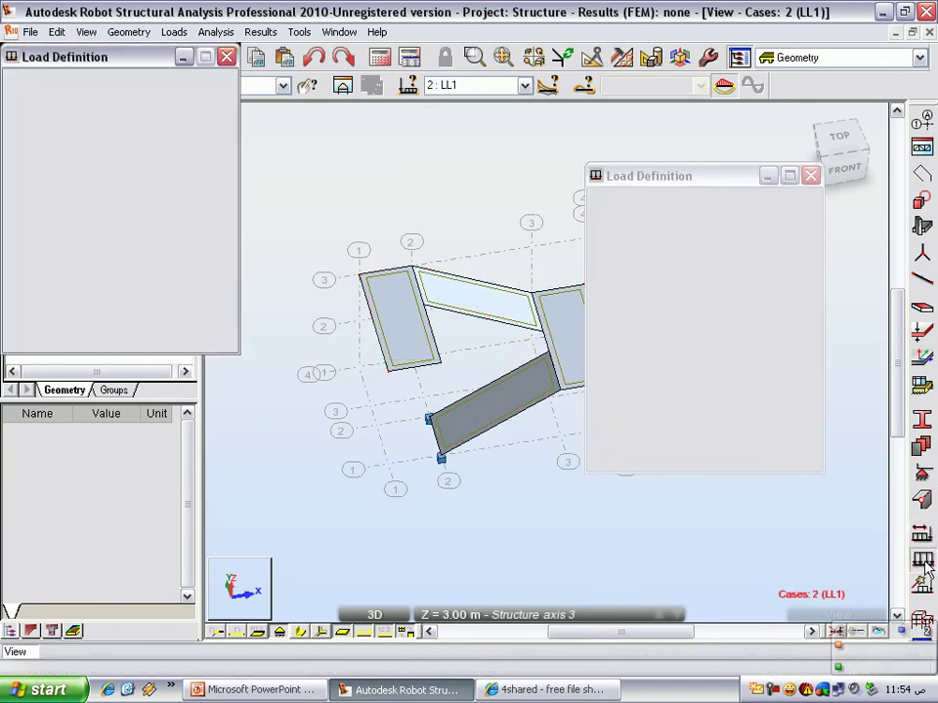
pyautogui.click(773, 260)
pyautogui.click(641, 292)
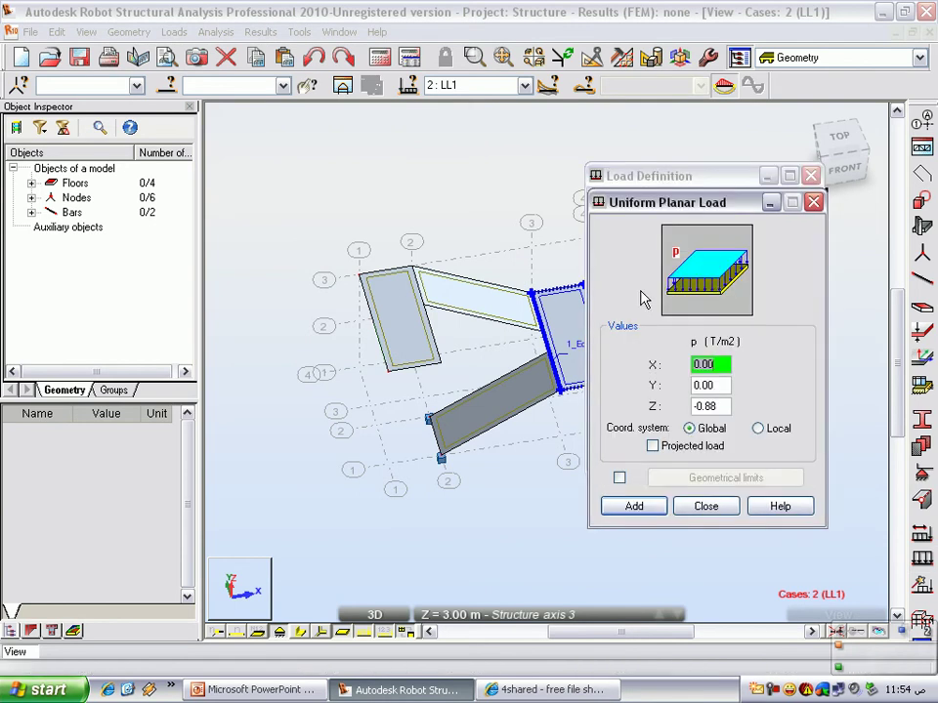
pyautogui.doubleClick(707, 407)
pyautogui.write('-3')
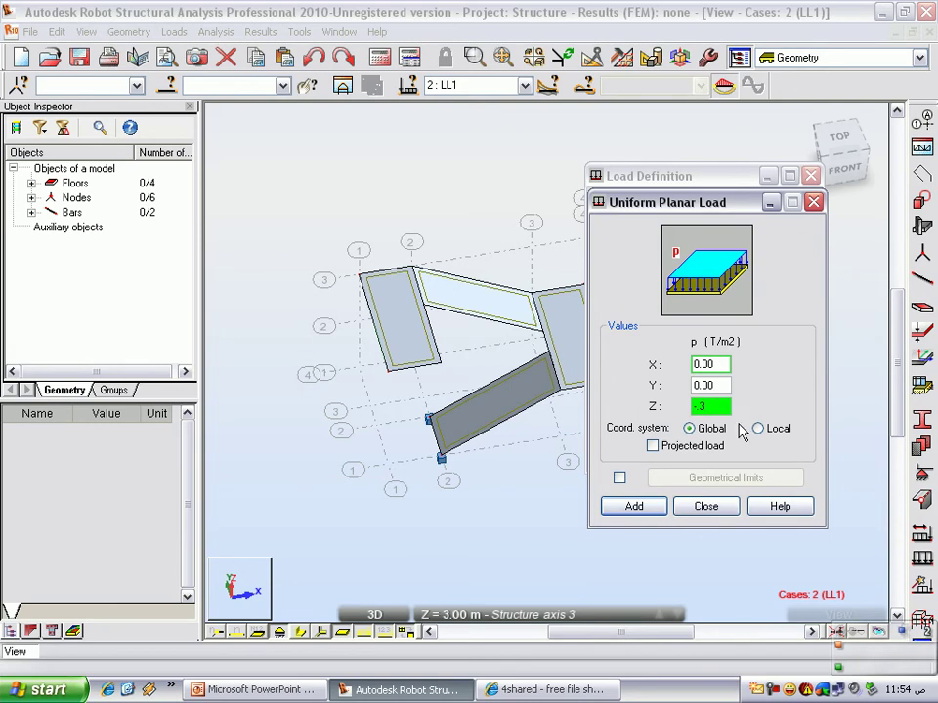
pyautogui.click(634, 506)
# - Apply the -0.3 T/m2 load to both landing slabs and recheck the slide's load values
pyautogui.click(406, 314)
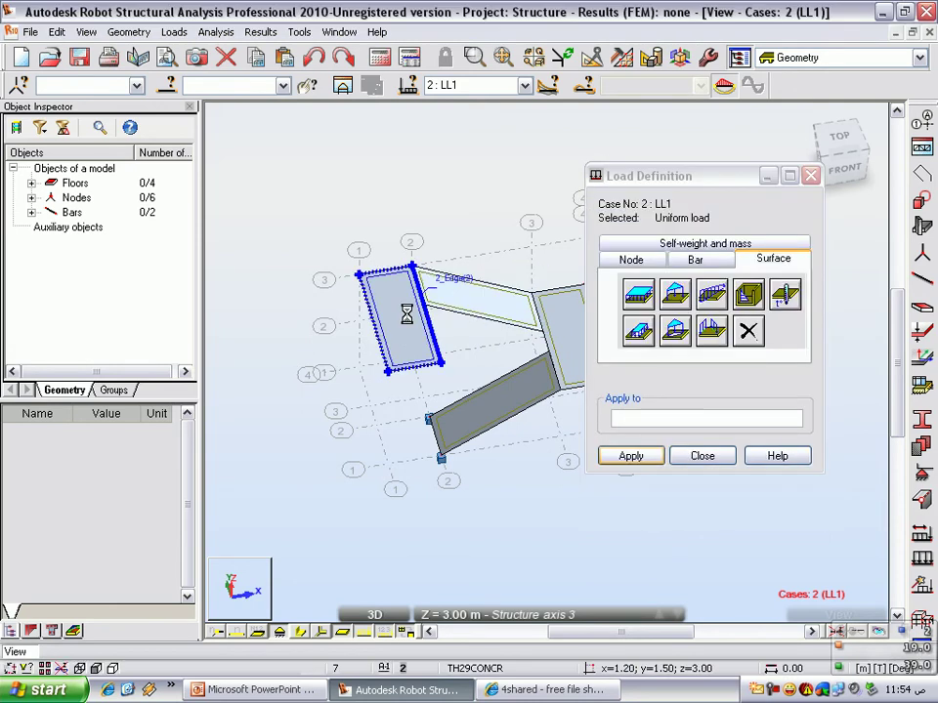
pyautogui.click(545, 322)
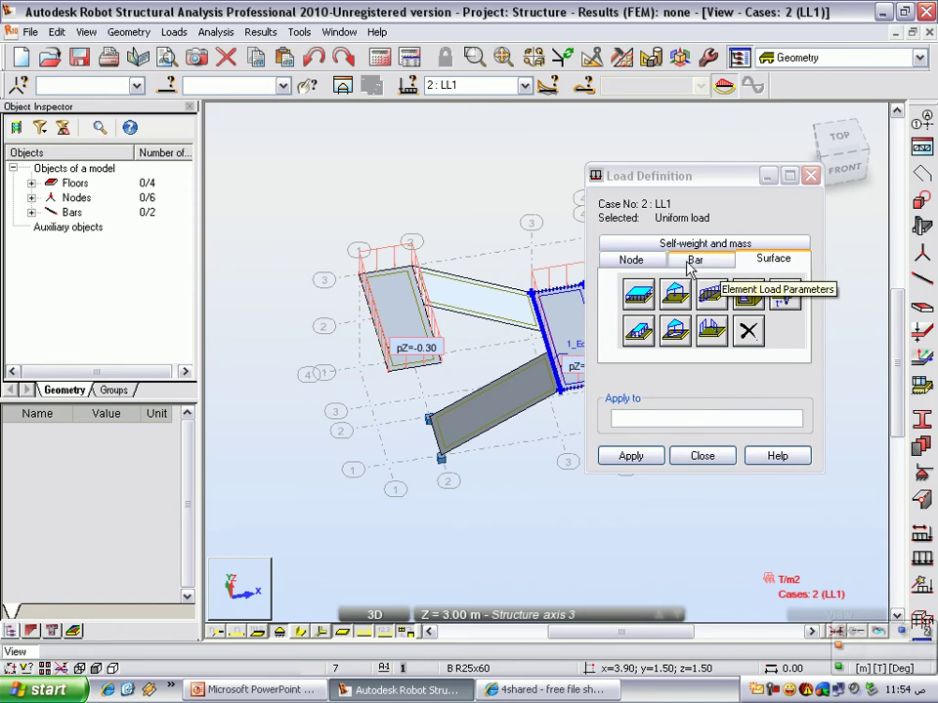
pyautogui.click(703, 457)
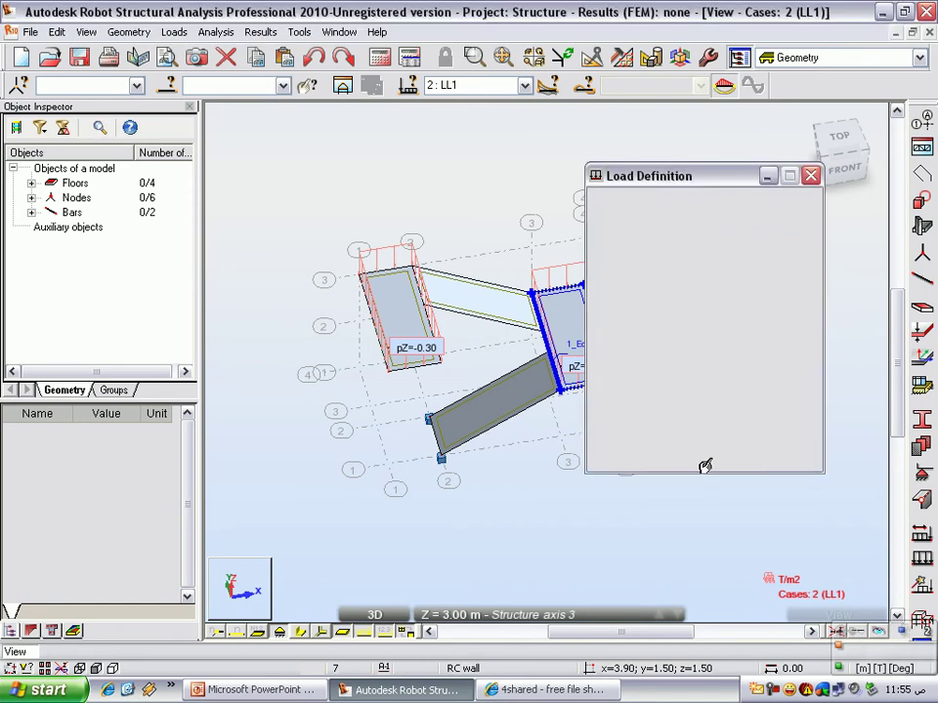
pyautogui.click(922, 500)
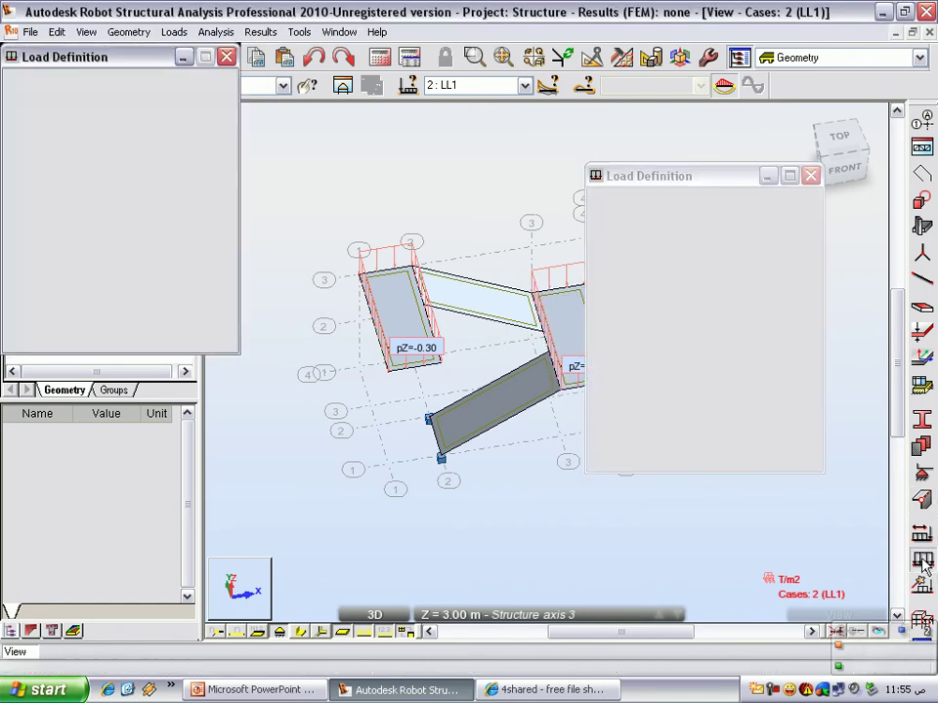
pyautogui.click(259, 691)
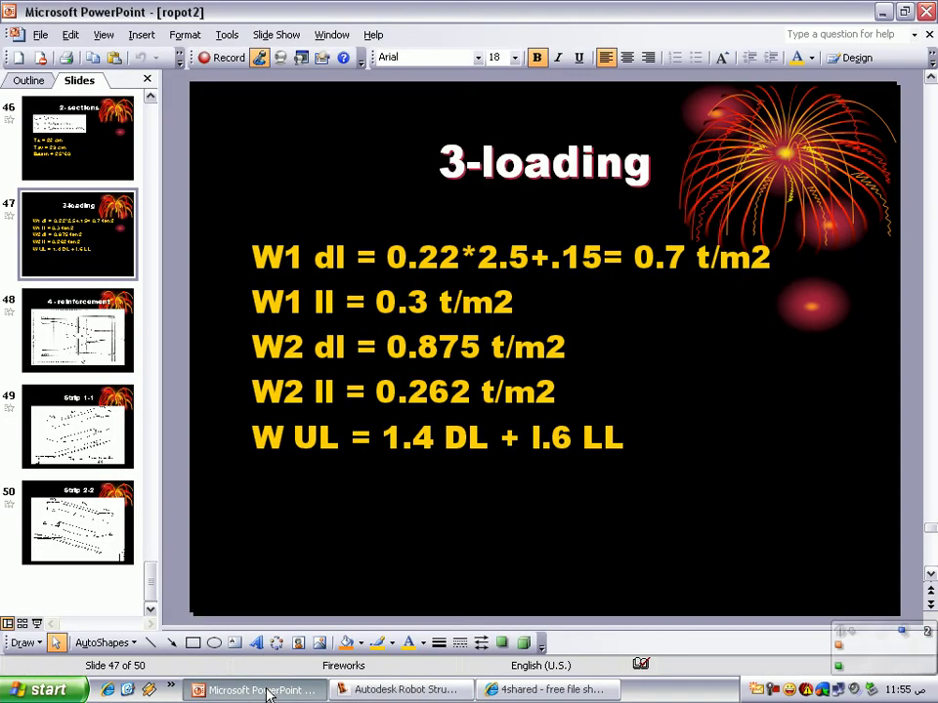
pyautogui.click(400, 690)
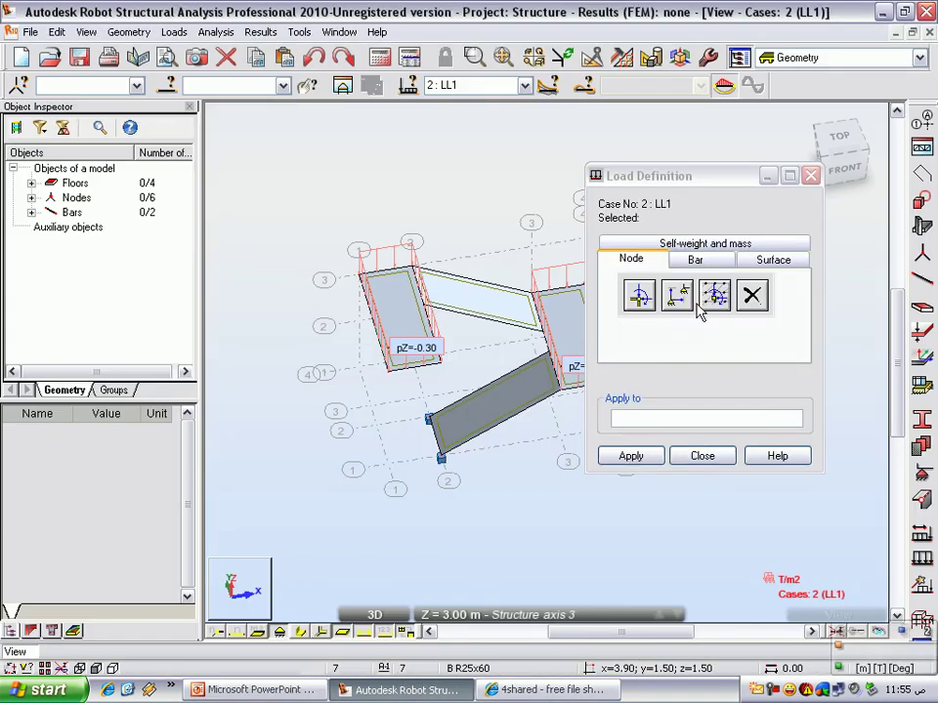
# - Add a Z = -0.262 T/m2 uniform planar load to the stair flight surfaces in LL1
pyautogui.click(773, 259)
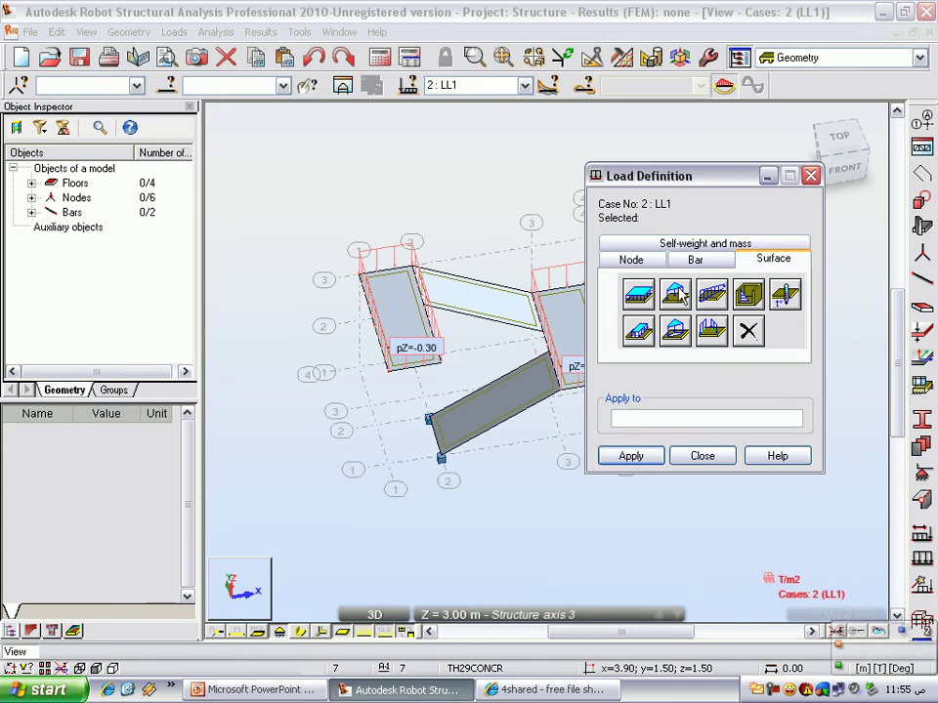
pyautogui.click(640, 295)
pyautogui.press('Tab')
pyautogui.press('Tab')
pyautogui.write('-.16')
pyautogui.write('2')
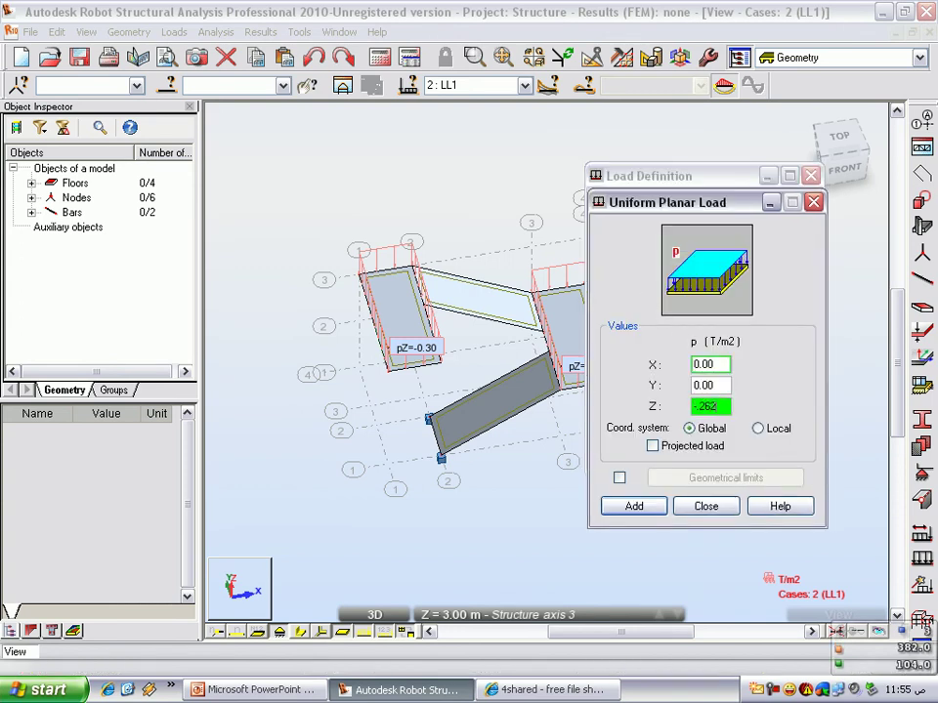
pyautogui.click(638, 507)
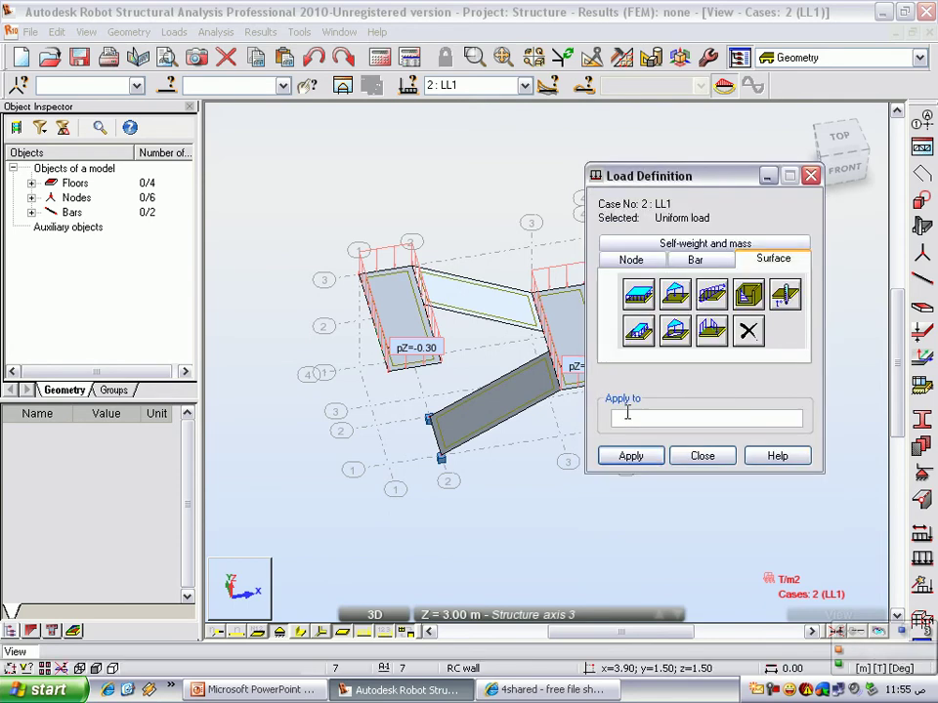
pyautogui.click(485, 315)
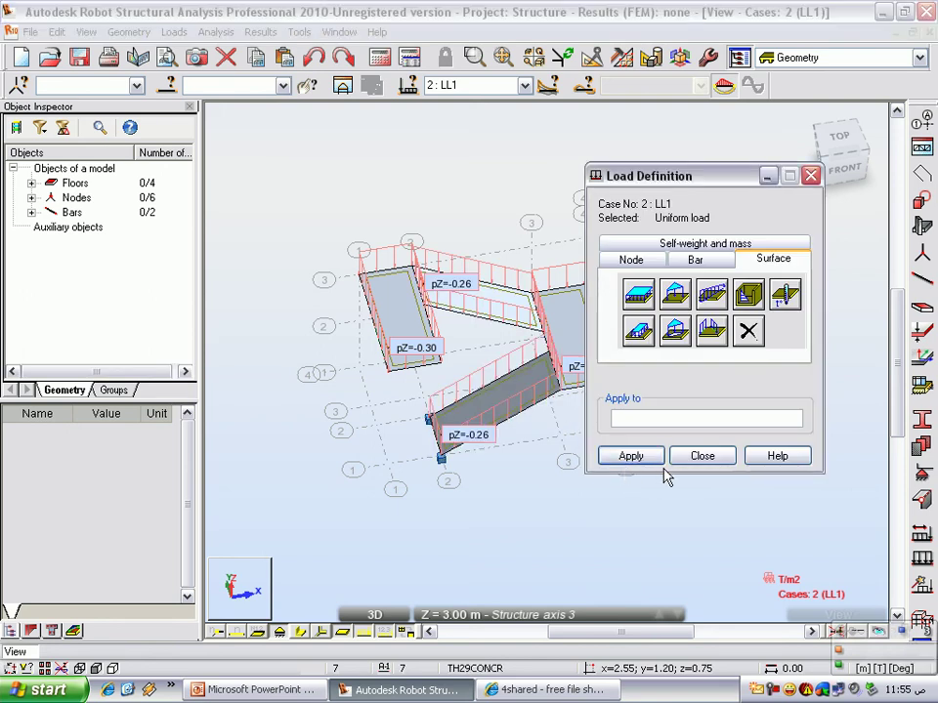
pyautogui.click(699, 459)
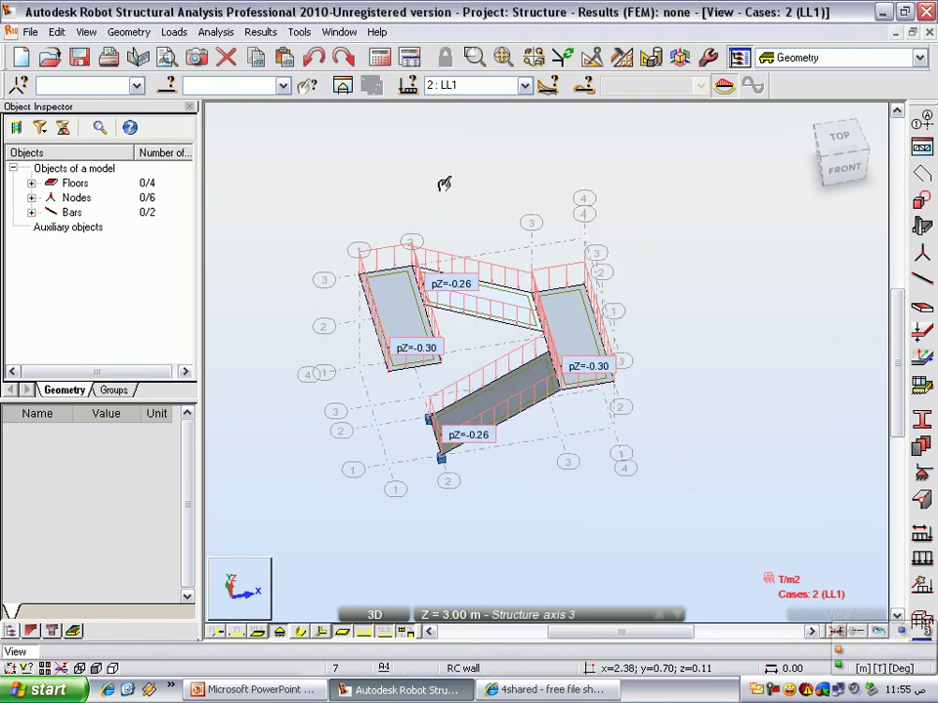
# - Create manual ULS load combination 3 named 'ult'
pyautogui.click(173, 32)
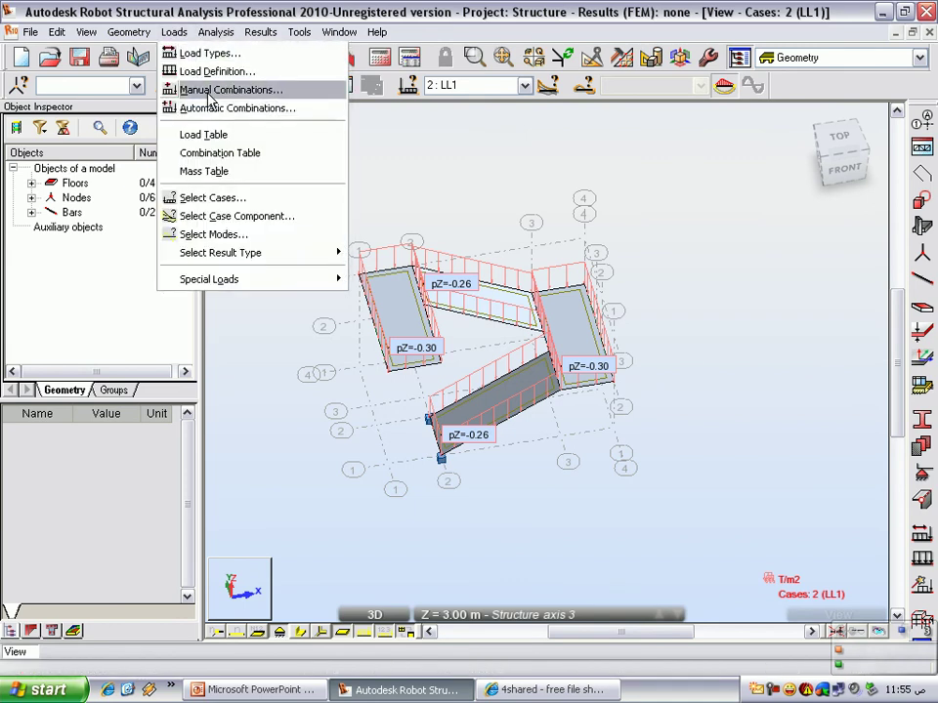
pyautogui.click(207, 94)
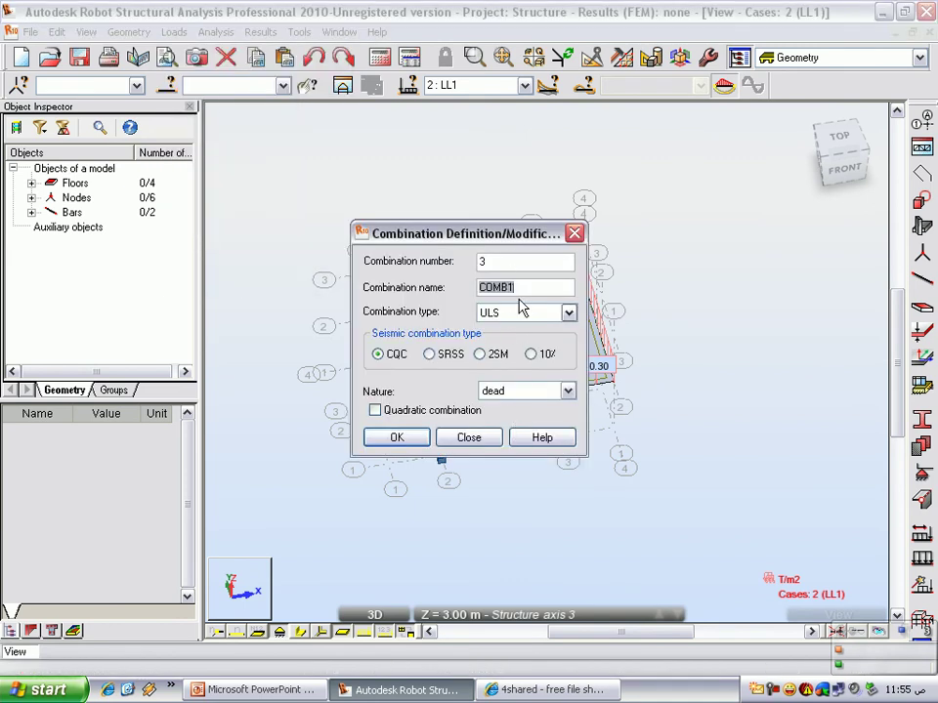
pyautogui.write('ع')
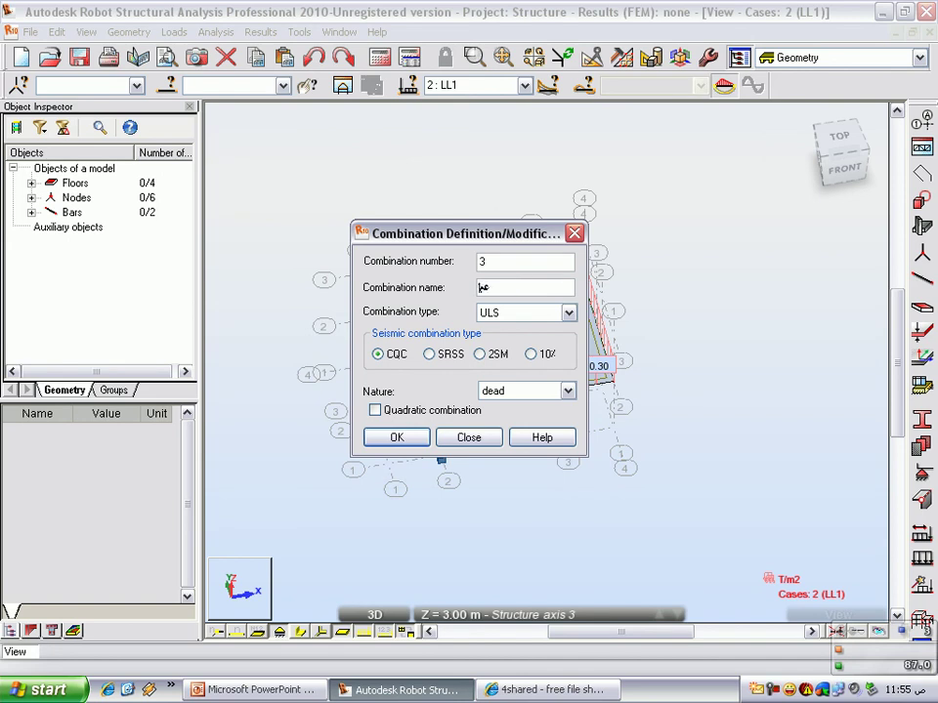
pyautogui.write('هةشف')
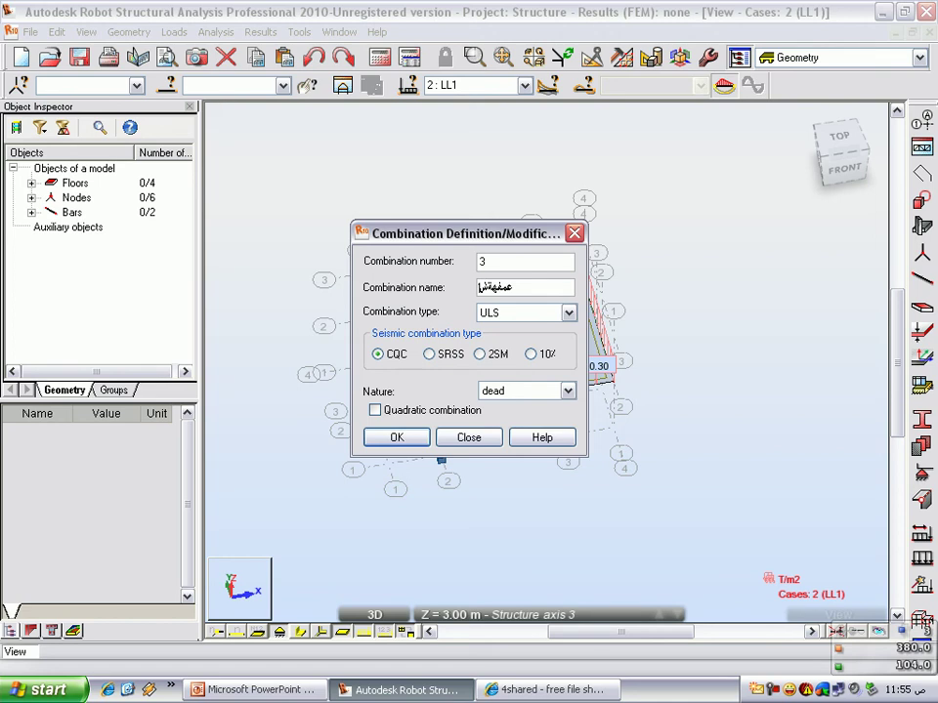
pyautogui.press('BackSpace')
pyautogui.press('BackSpace')
pyautogui.press('BackSpace')
pyautogui.write('ult')
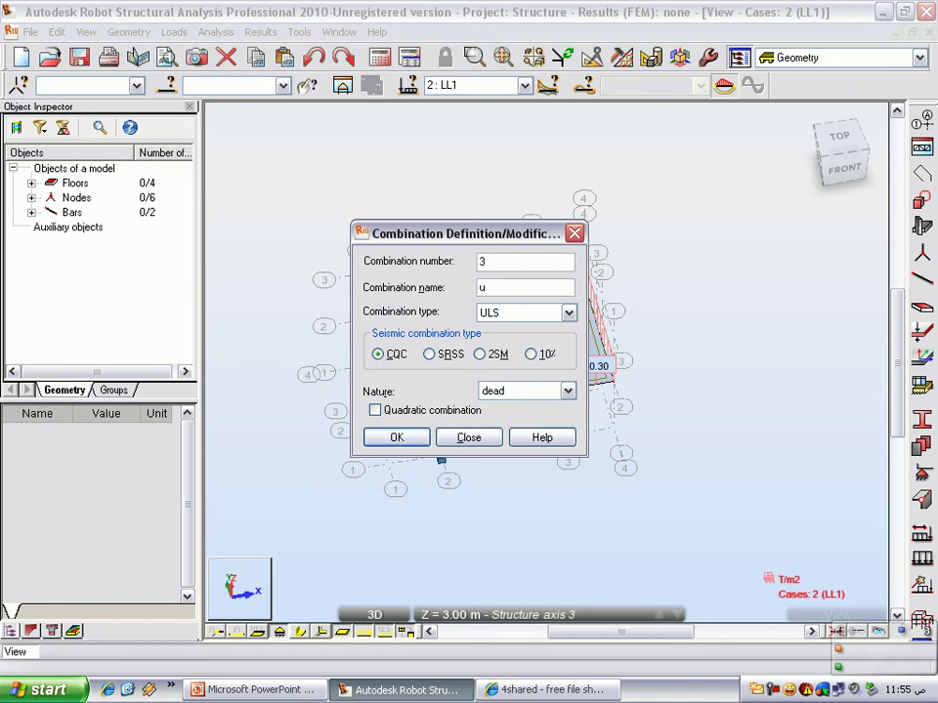
pyautogui.click(410, 438)
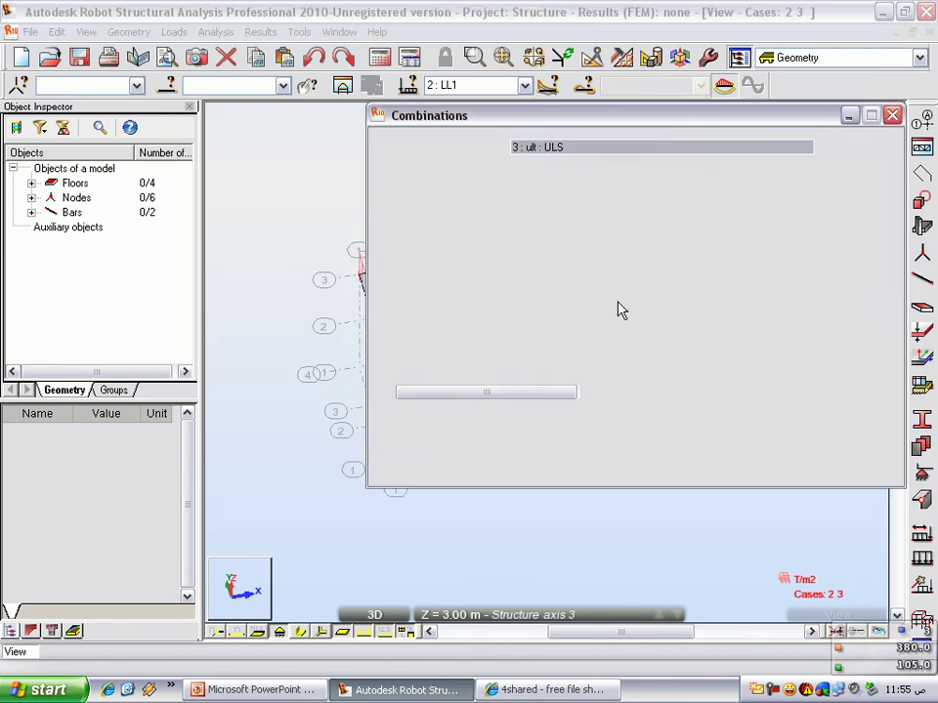
# - Add dead case DL1 to combination ult with factor 1.40
pyautogui.click(553, 201)
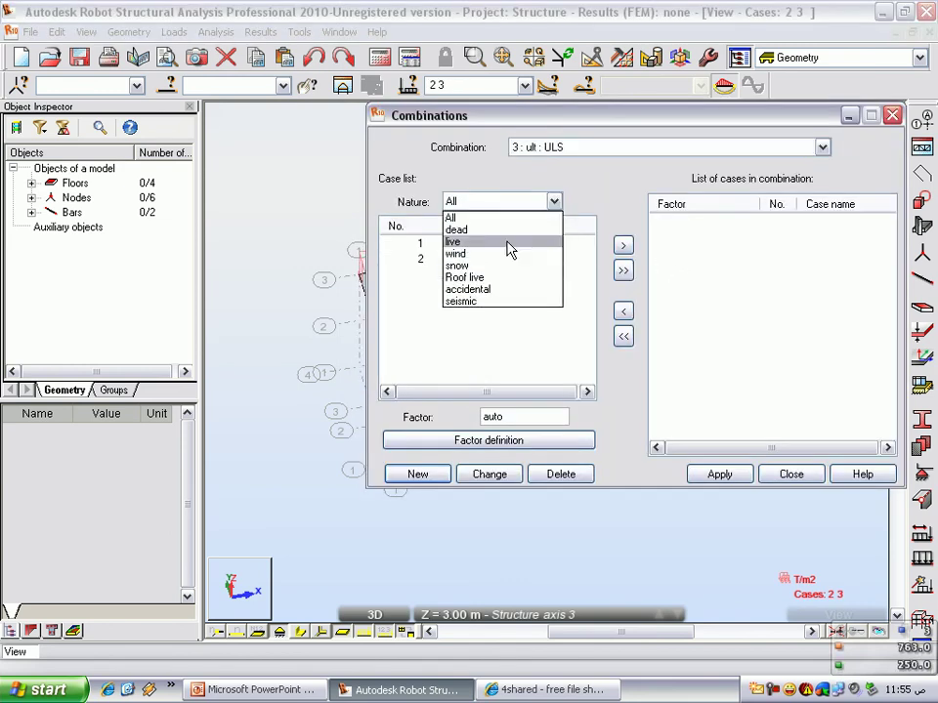
pyautogui.click(469, 228)
pyautogui.click(488, 441)
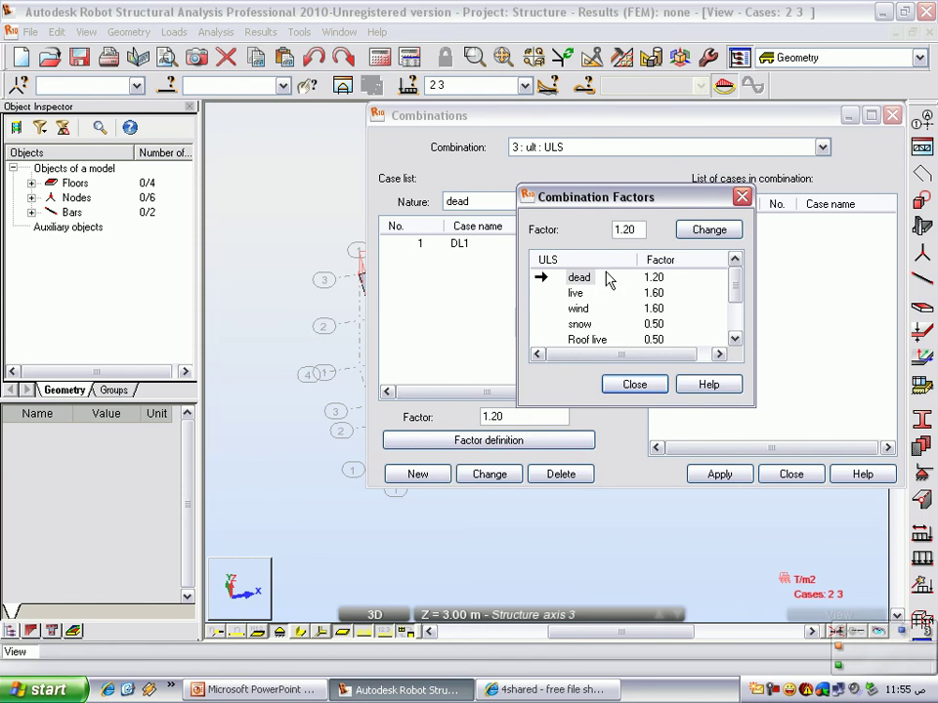
pyautogui.doubleClick(616, 228)
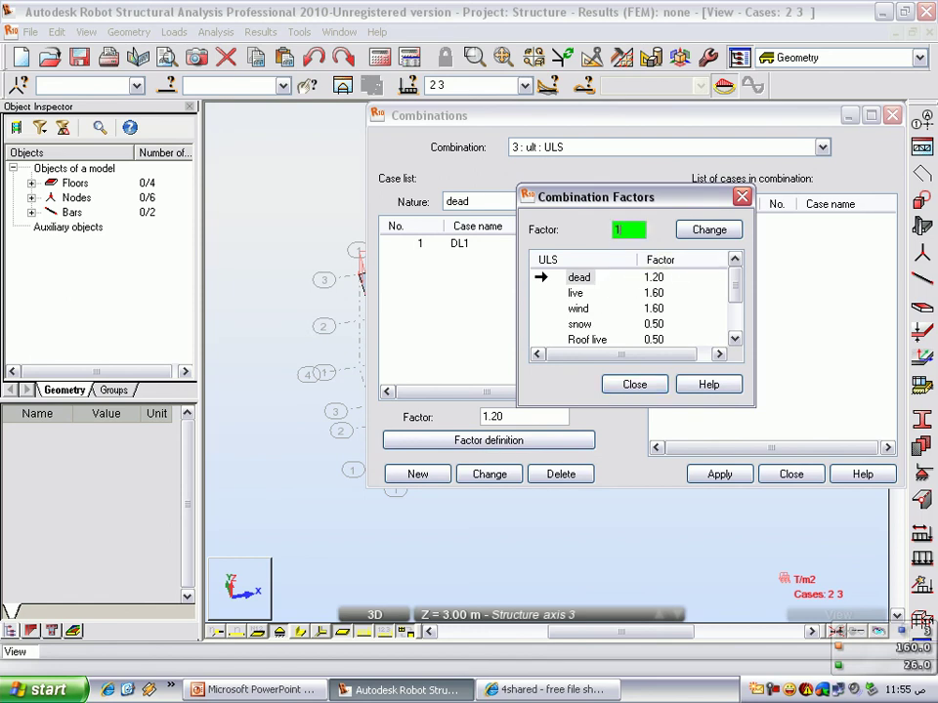
pyautogui.write('.')
pyautogui.click(709, 229)
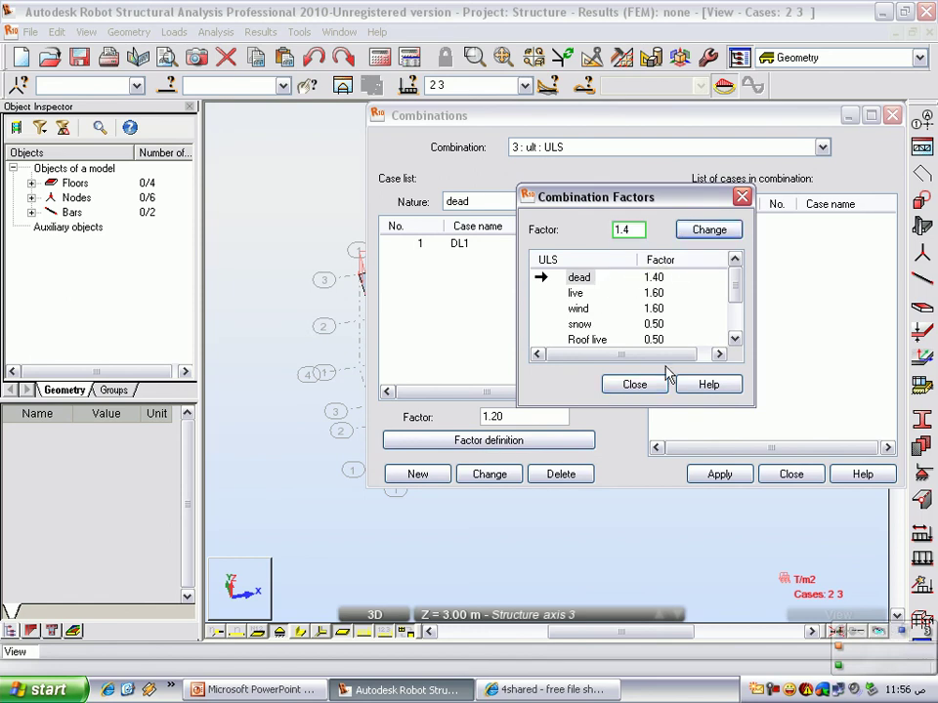
pyautogui.click(634, 384)
pyautogui.click(623, 271)
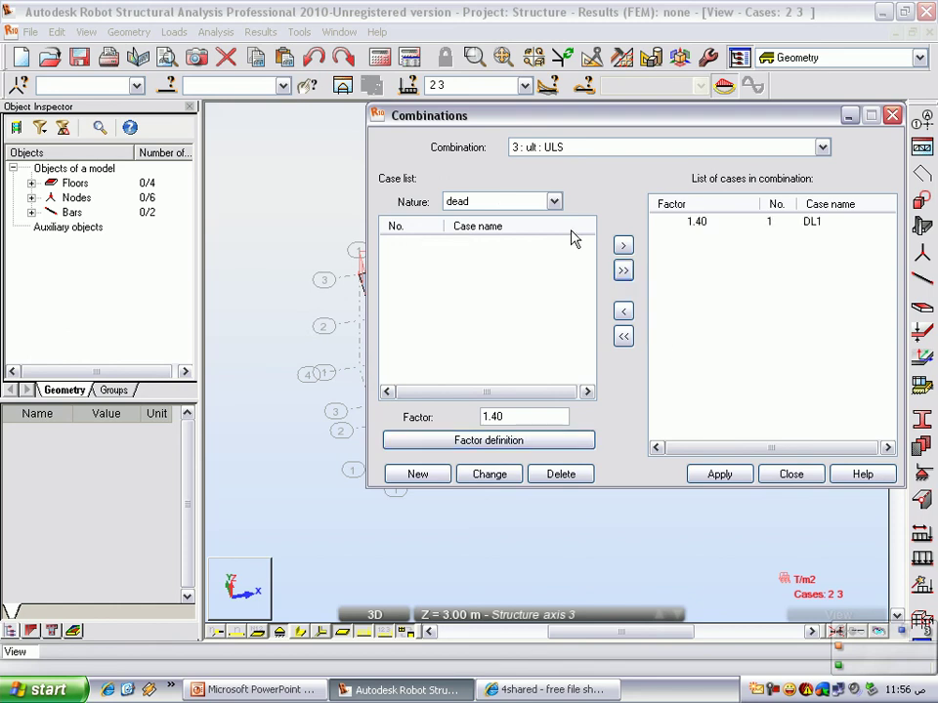
# - Add live case LL1 at factor 1.60, close the window, and recheck the slide's load values
pyautogui.click(554, 201)
pyautogui.click(526, 243)
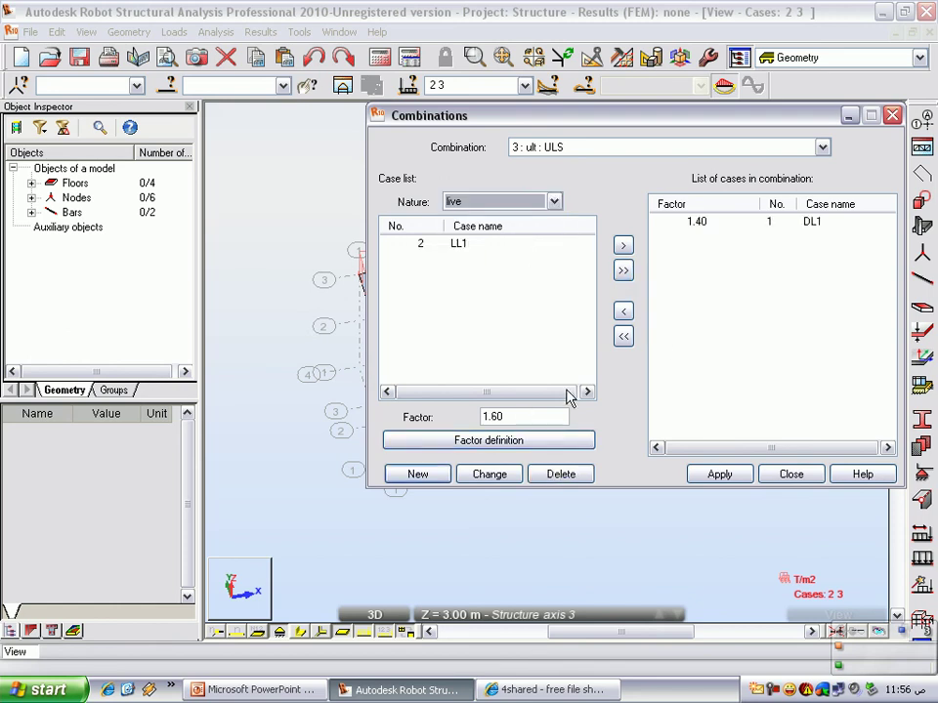
pyautogui.click(623, 271)
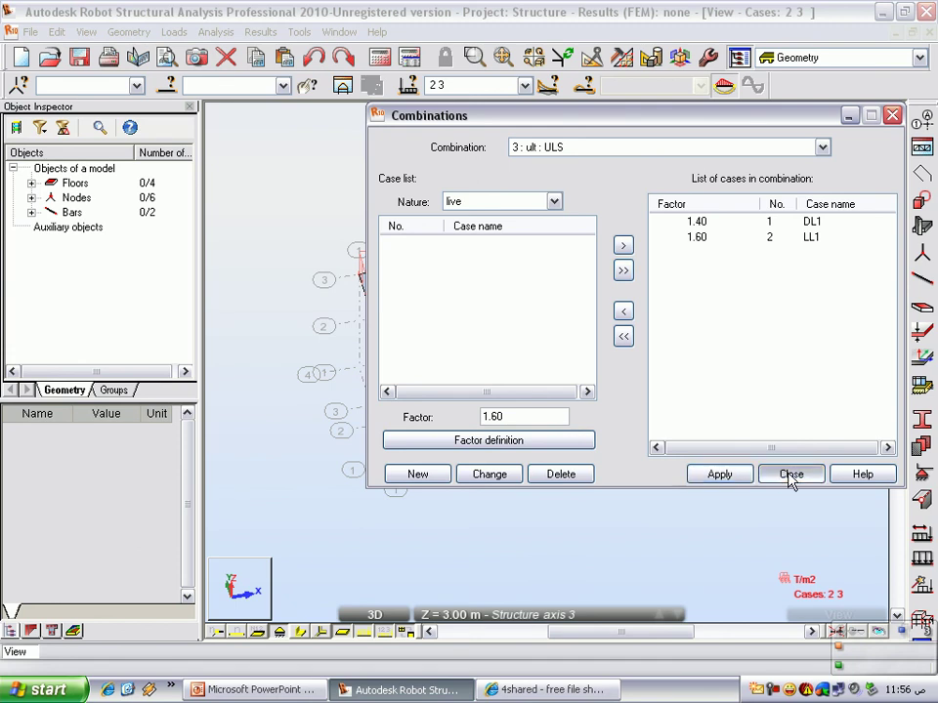
pyautogui.click(789, 475)
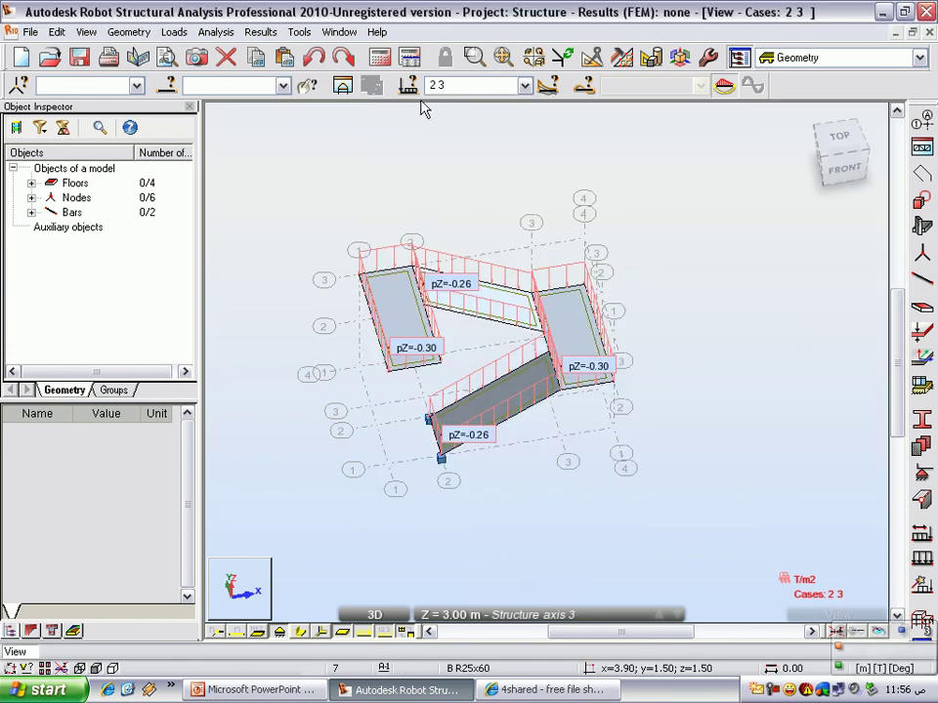
pyautogui.click(216, 31)
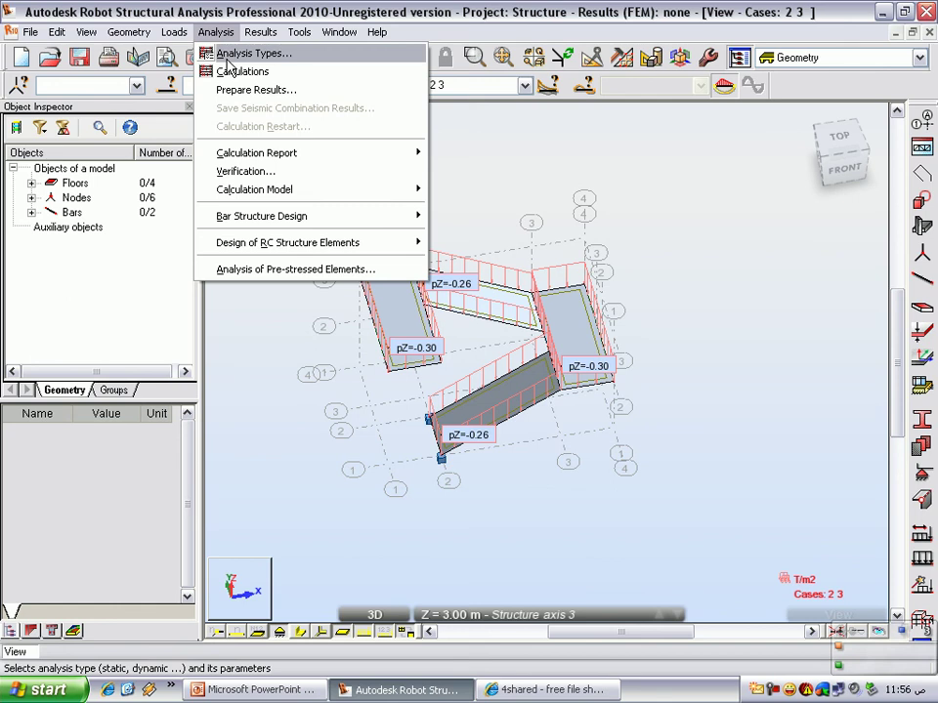
pyautogui.click(252, 690)
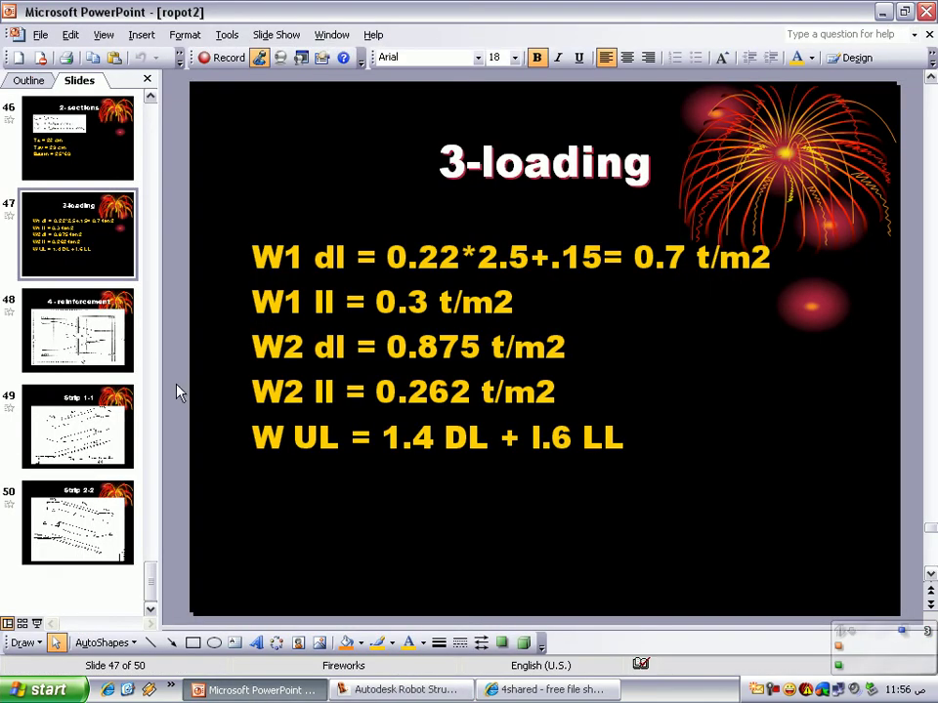
pyautogui.hotkey('alt', 'Tab')
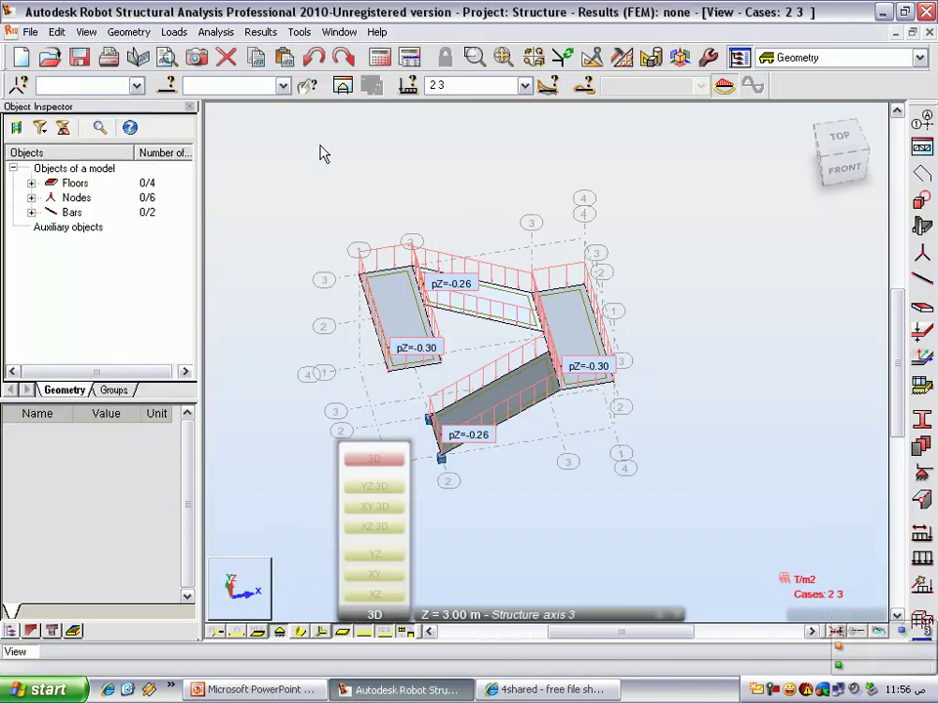